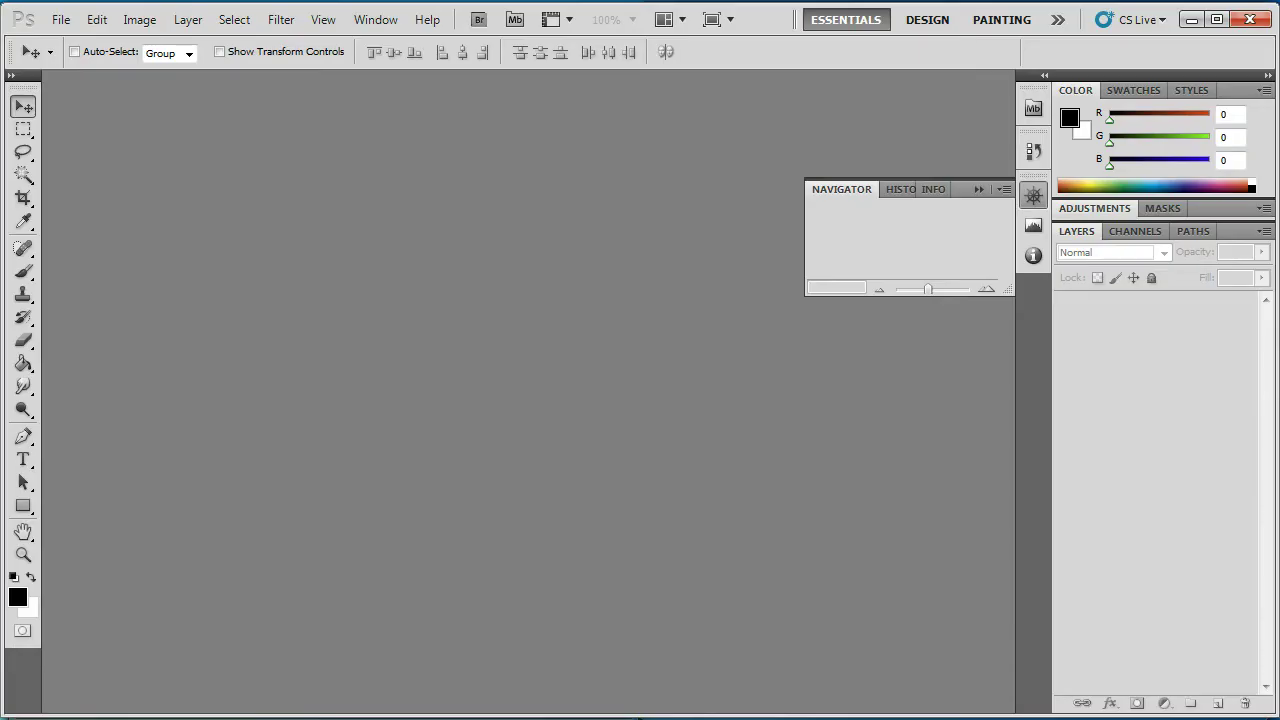
- Create a new RGB document 1024 pixels wide and 1024 pixels high
left_click(61, 20)
left_click(80, 41)
key("Tab")
type("1024")
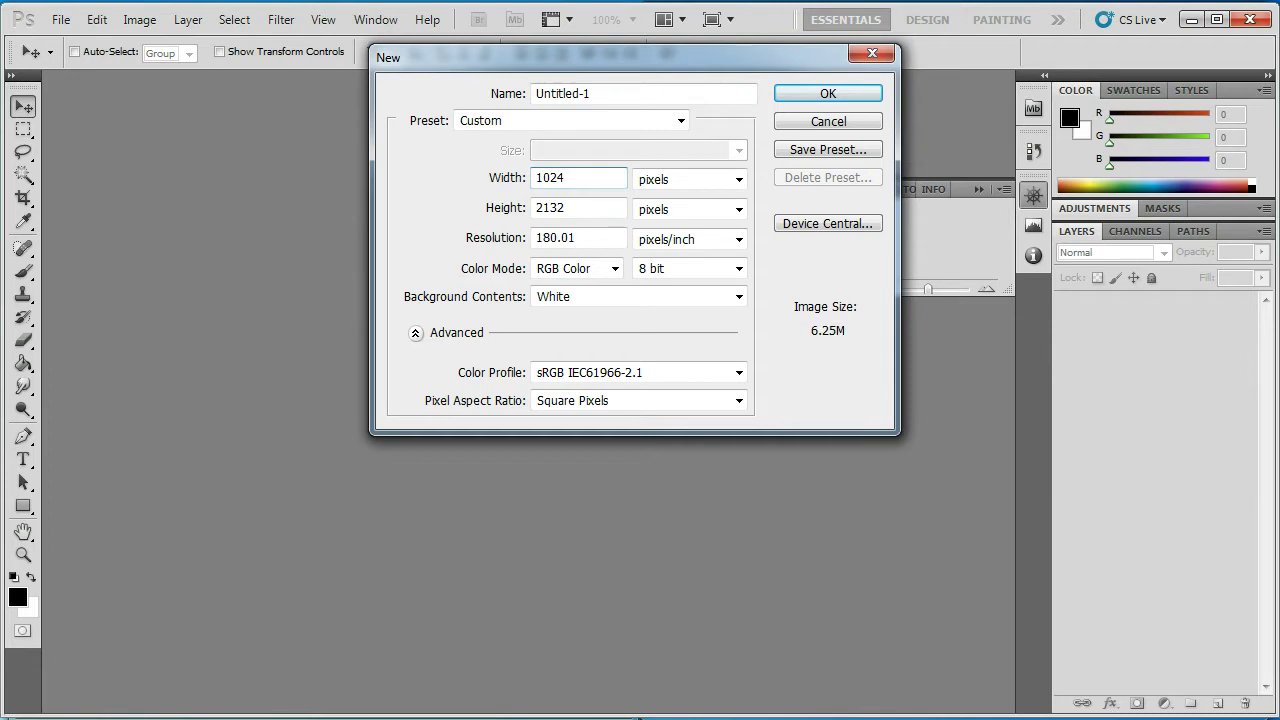
key("Tab")
type("1024")
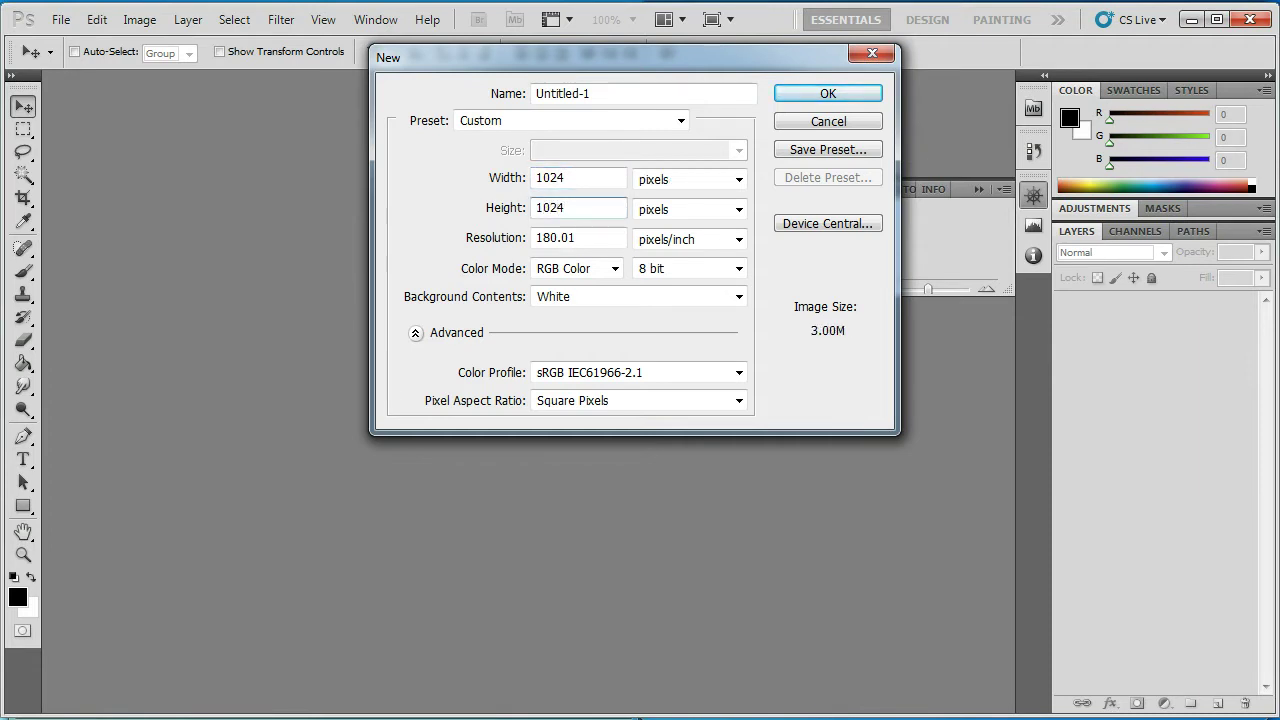
key("Return")
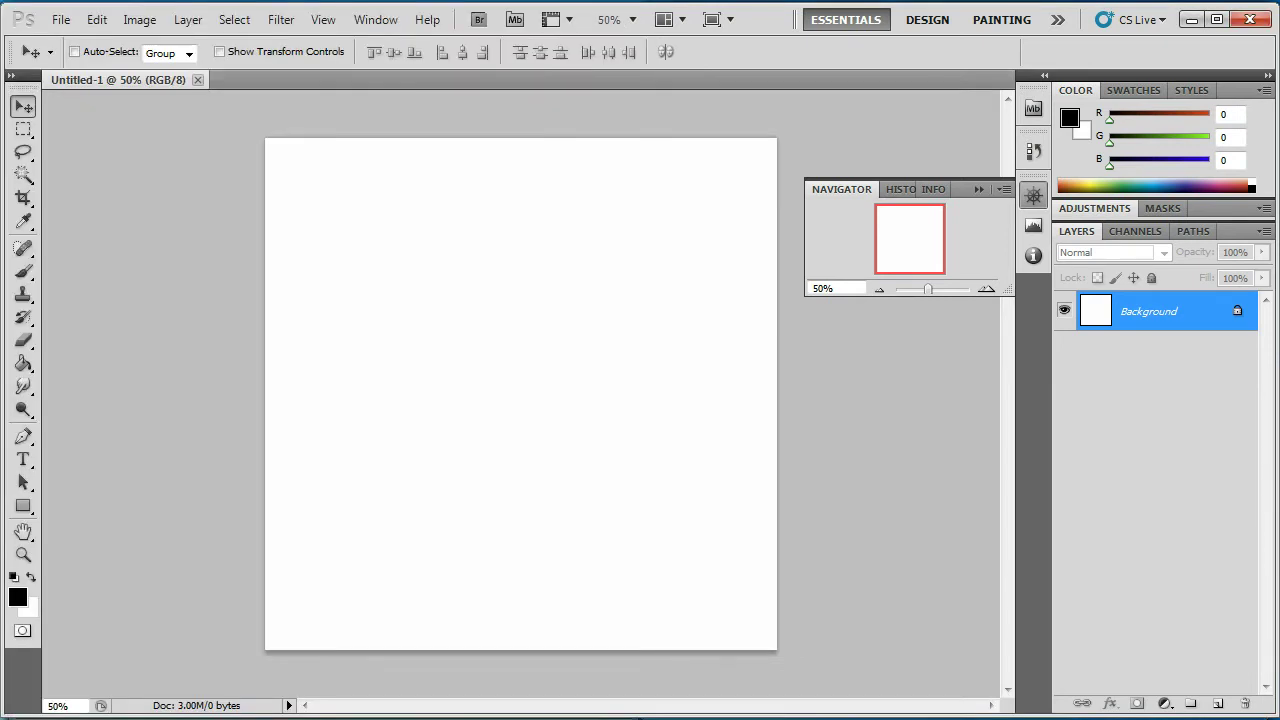
- Paste the front and profile head photos as separate layers, leaving the profile layer hidden and the front photo's layer selected
key("ctrl+v")
left_click_drag(600, 450, 427, 306)
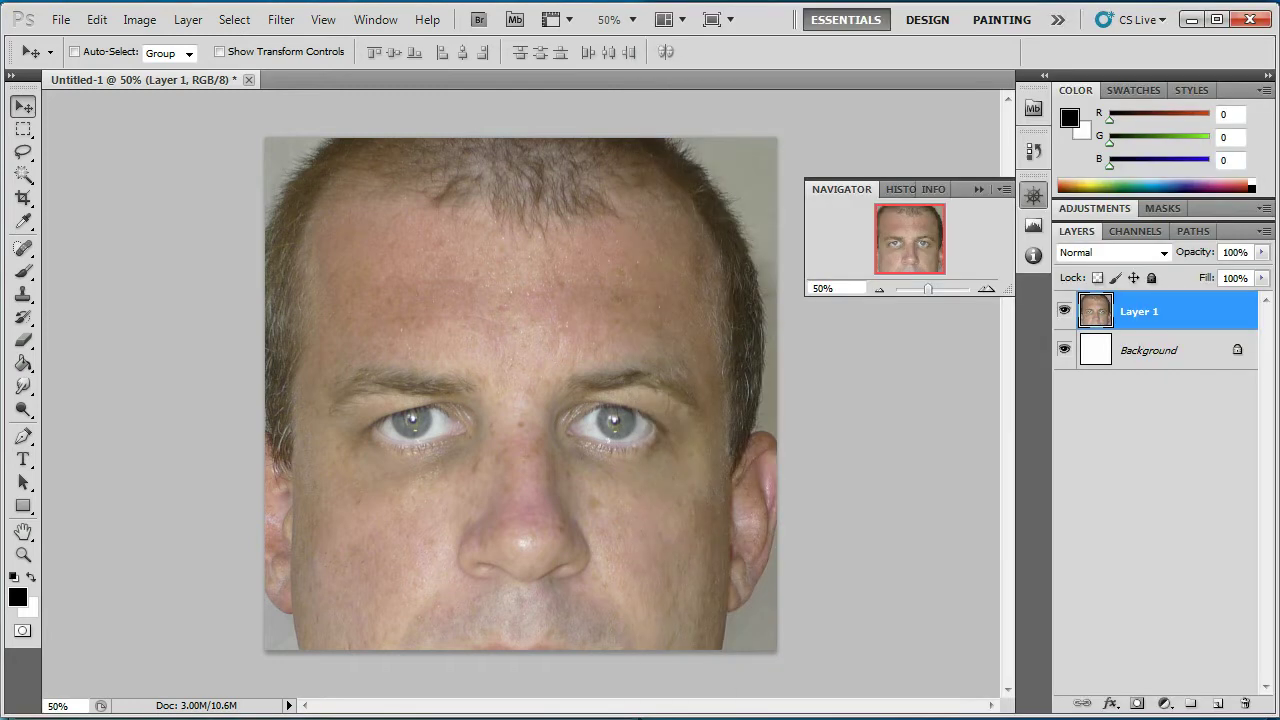
key("ctrl+v")
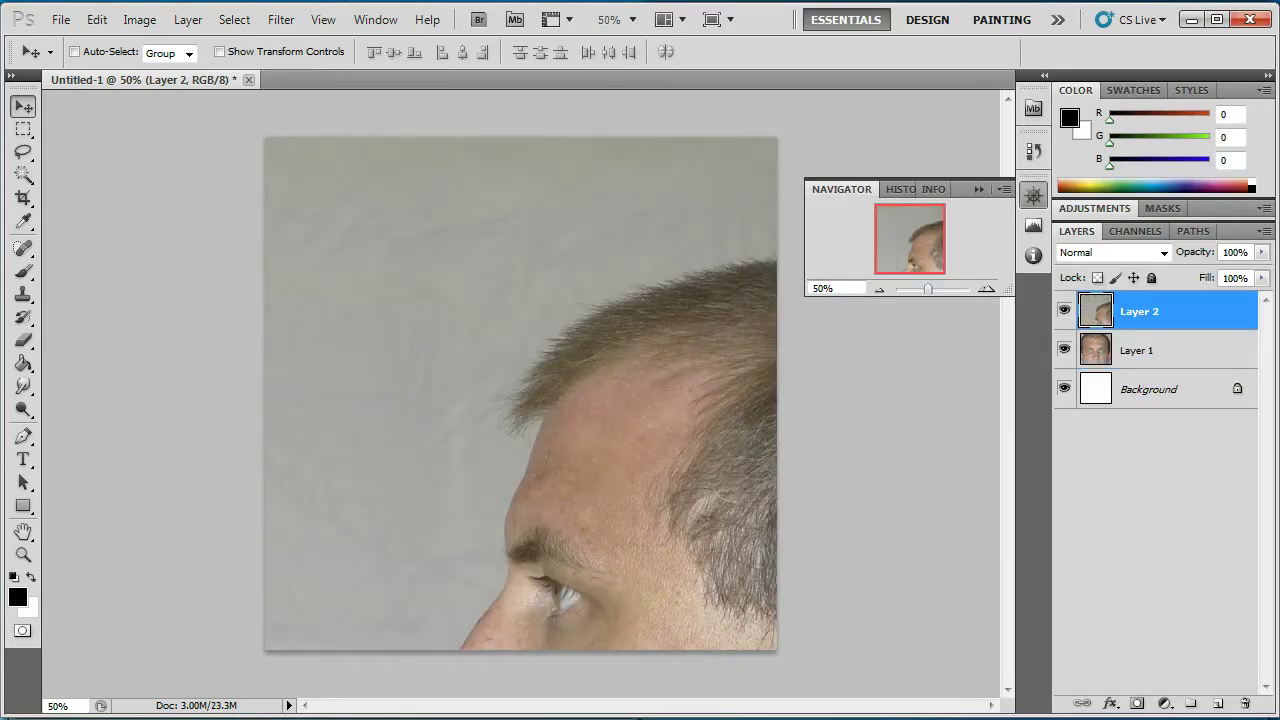
left_click(1064, 311)
left_click(1138, 350)
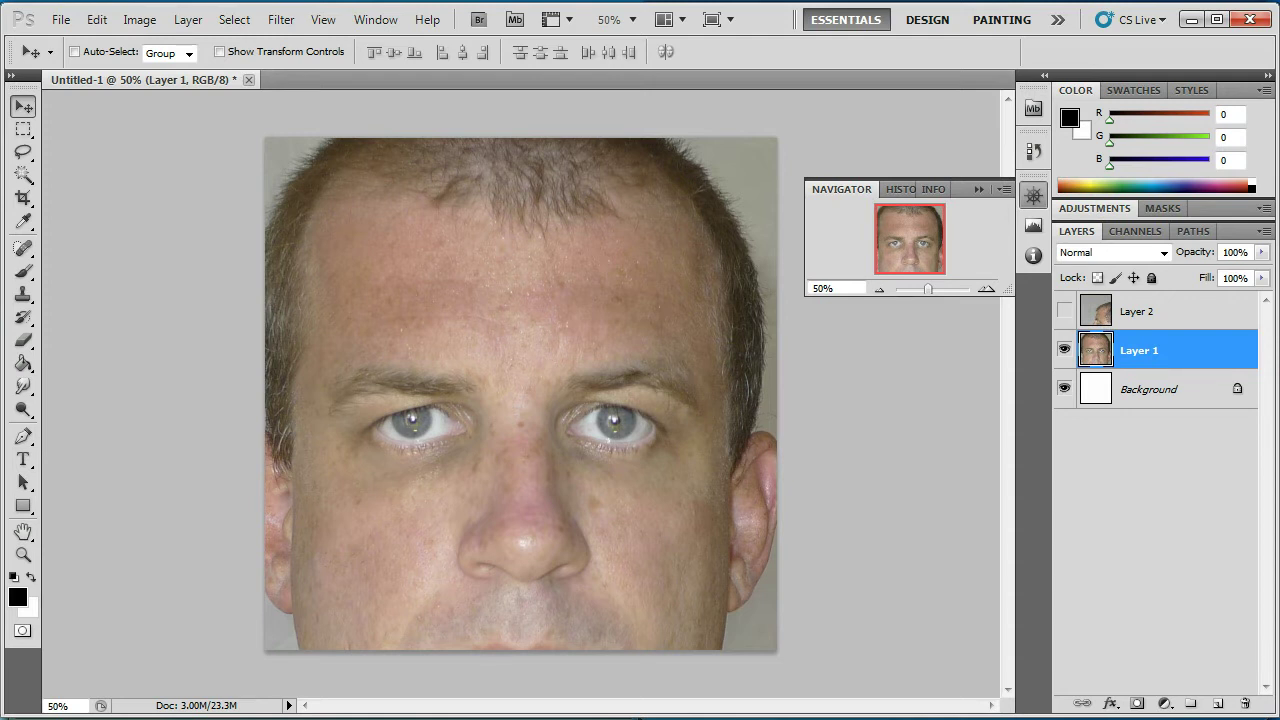
- Show the rulers around the canvas
left_click(323, 20)
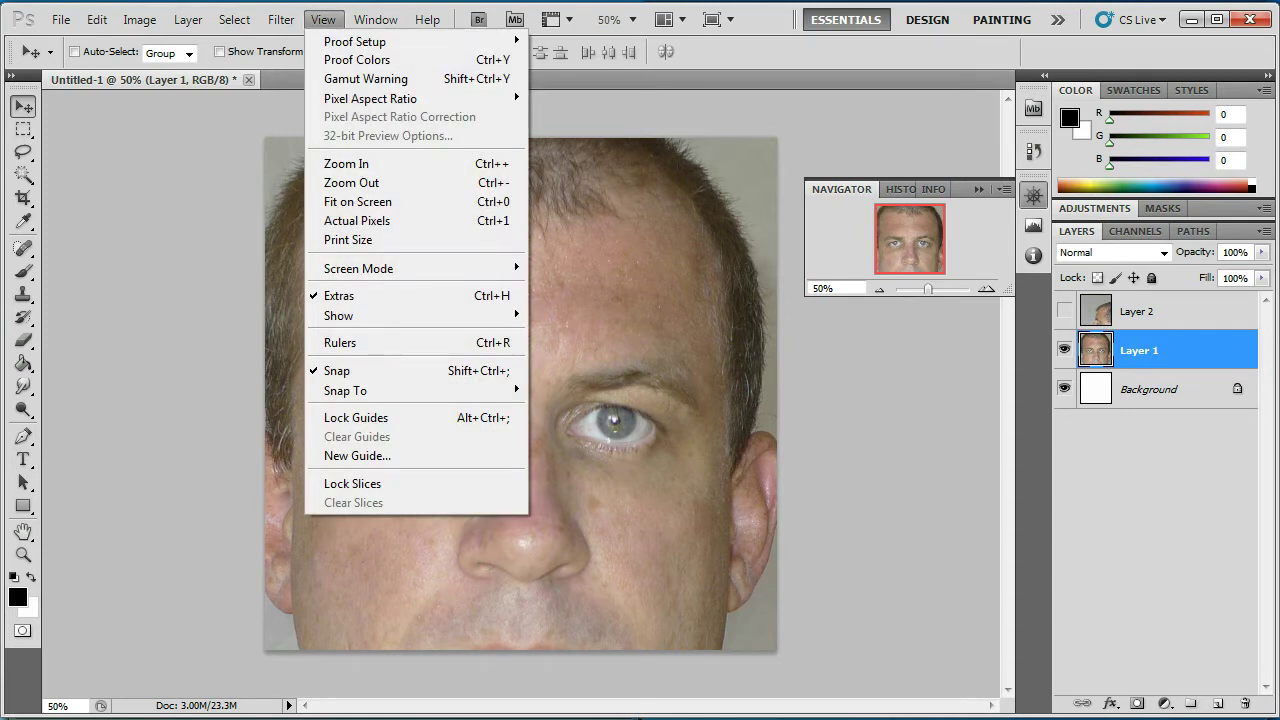
mouse_move(376, 20)
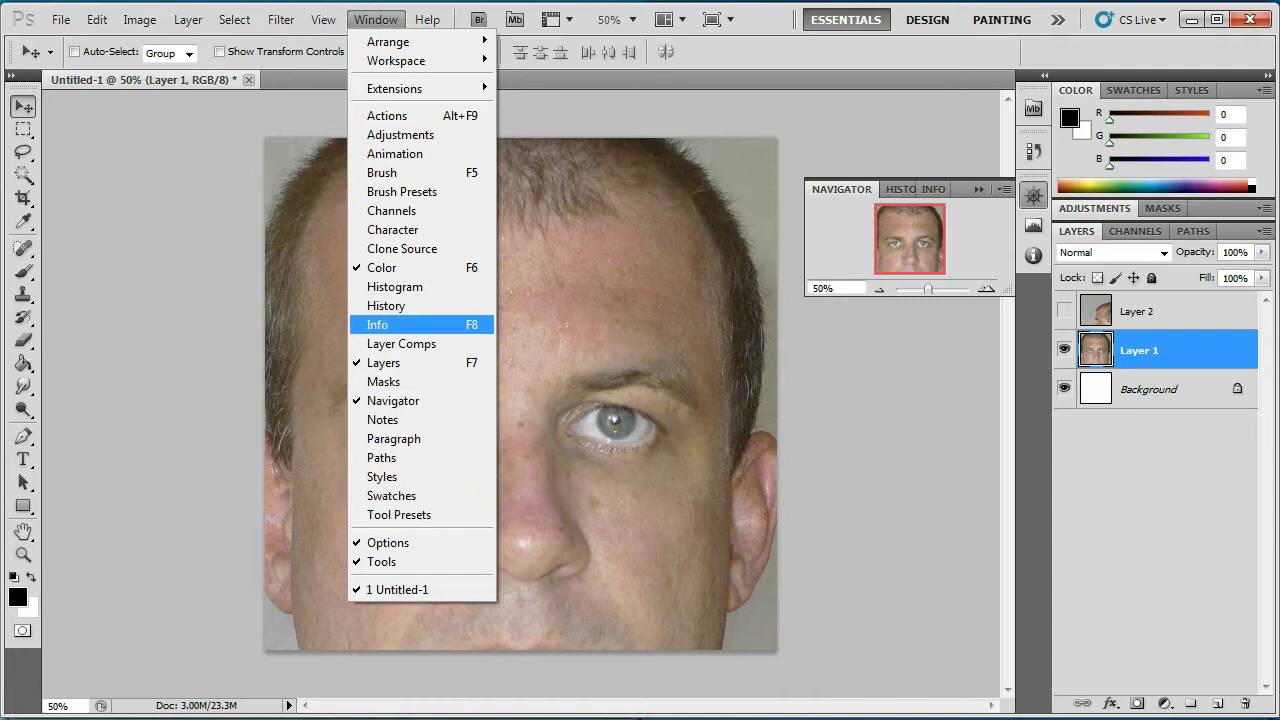
mouse_move(323, 20)
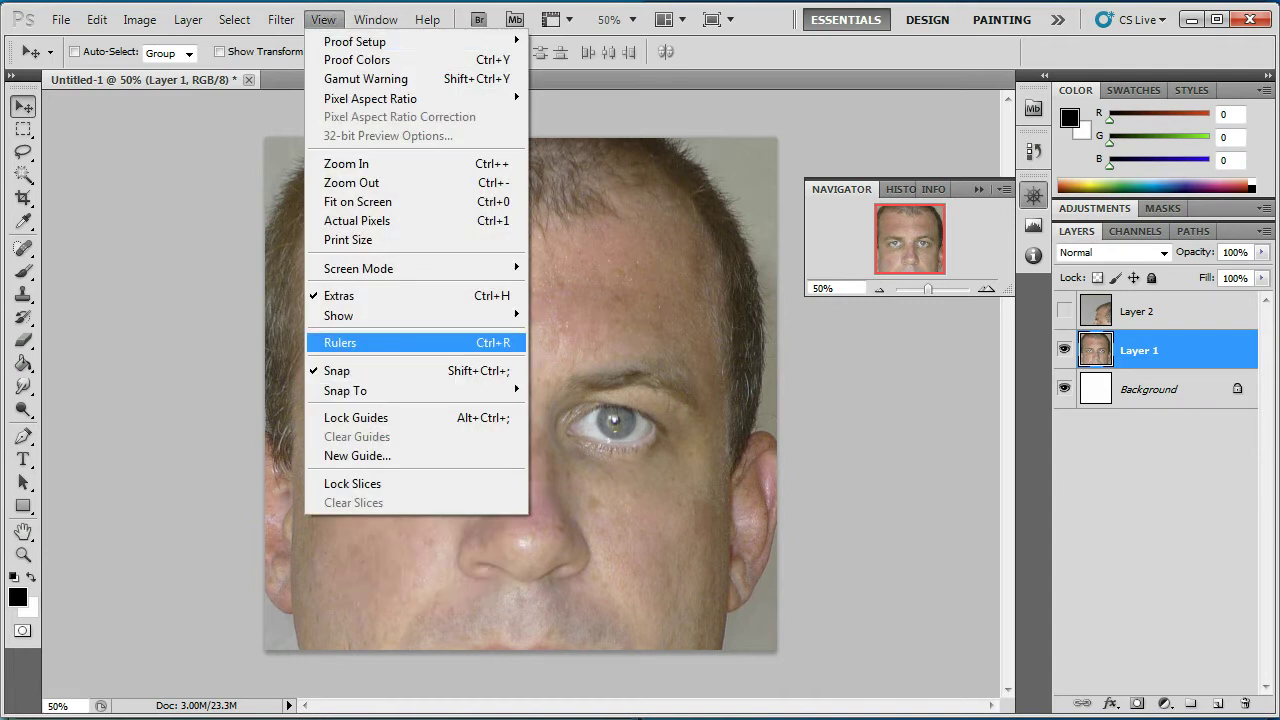
left_click(340, 342)
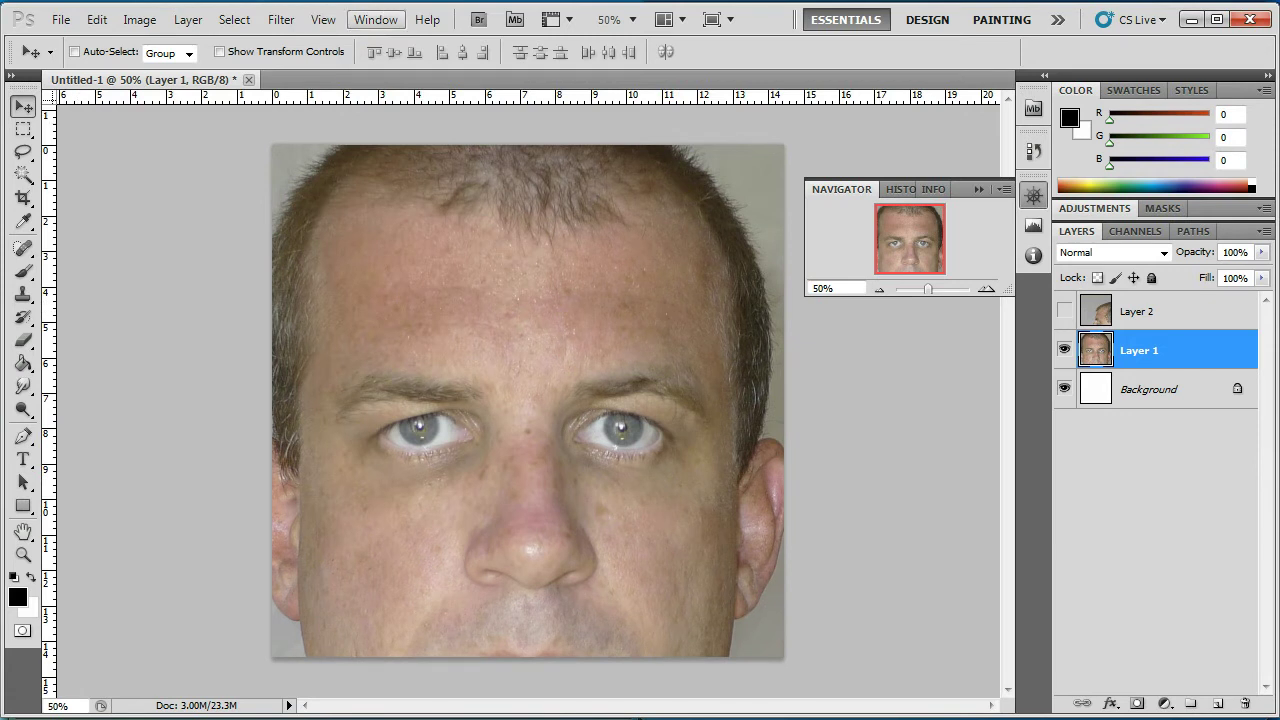
left_click(375, 19)
mouse_move(323, 19)
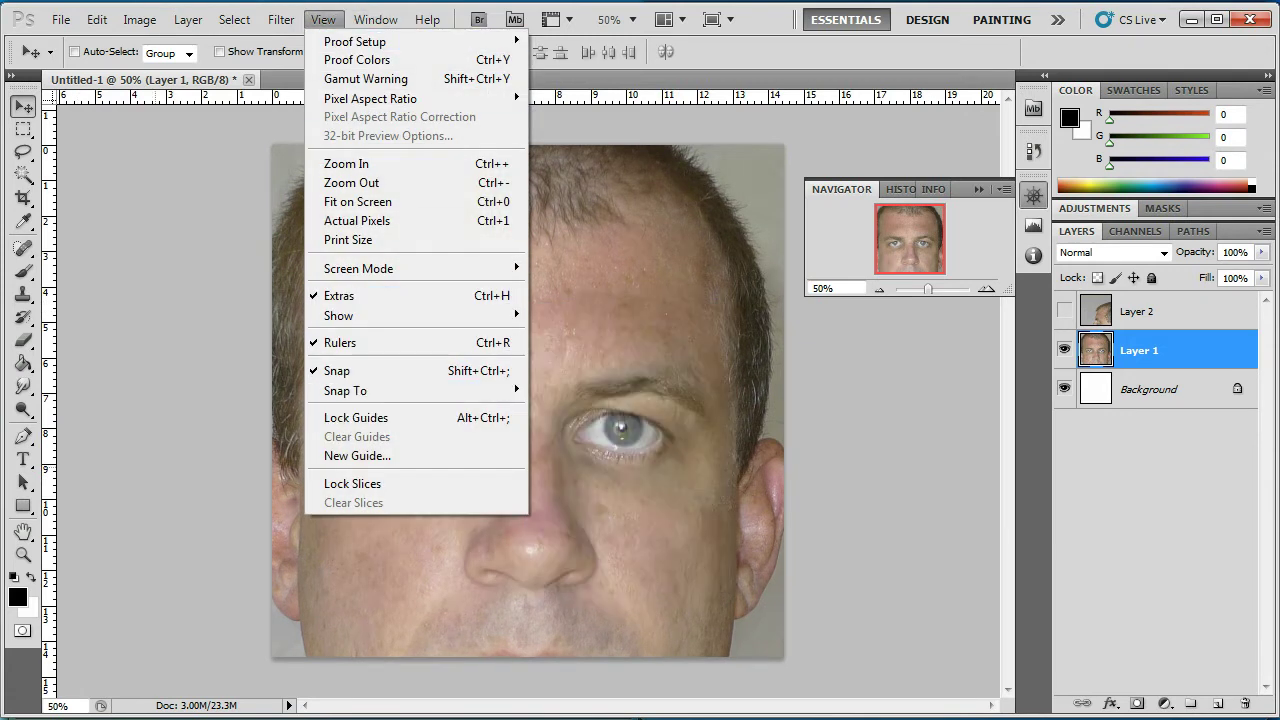
- Set the ruler units to percent and place a vertical guide at 50%
left_click_drag(49, 390, 391, 390)
right_click(474, 101)
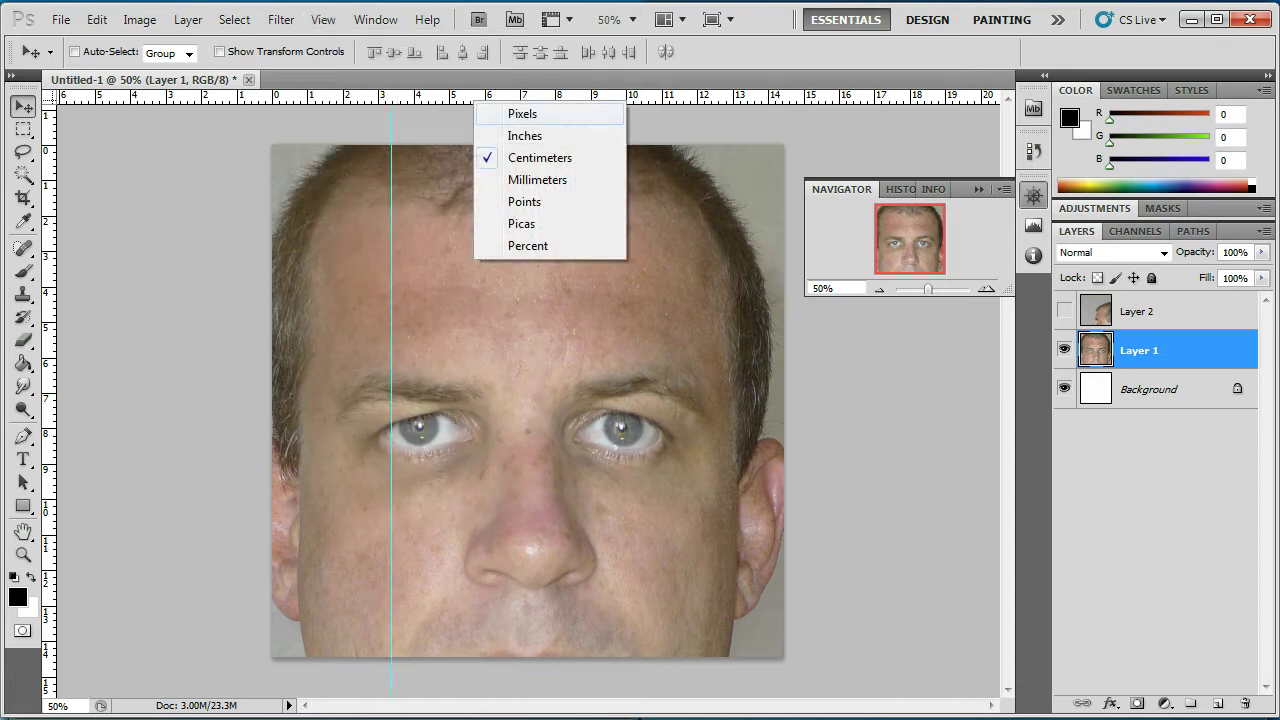
left_click(528, 246)
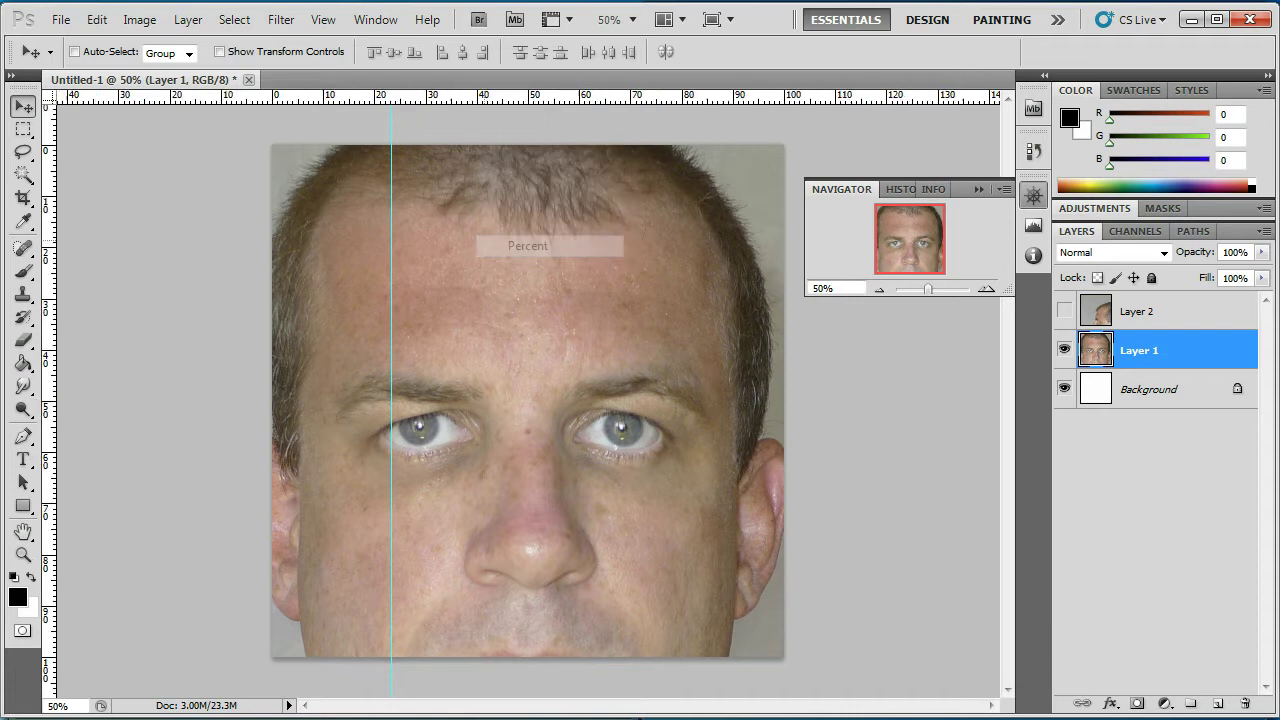
left_click_drag(391, 408, 527, 408)
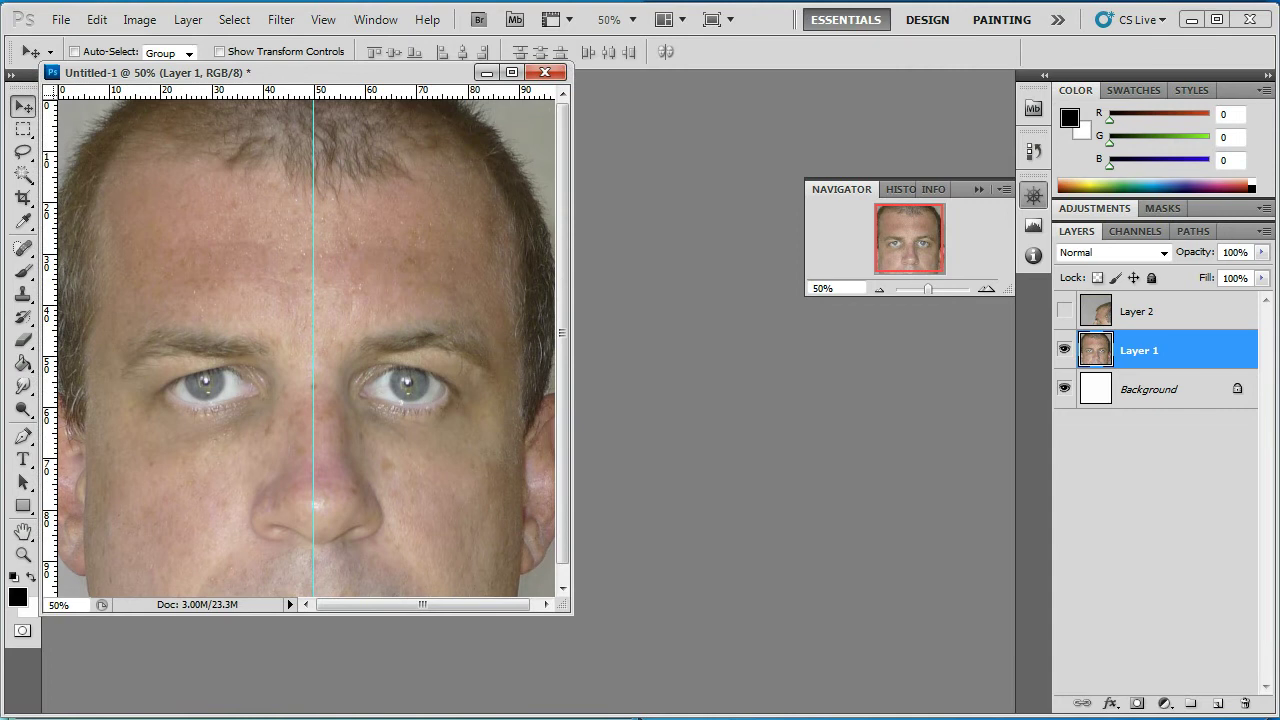
- Enlarge the floating document window and add a horizontal guide at 50%
left_click_drag(572, 613, 1049, 693)
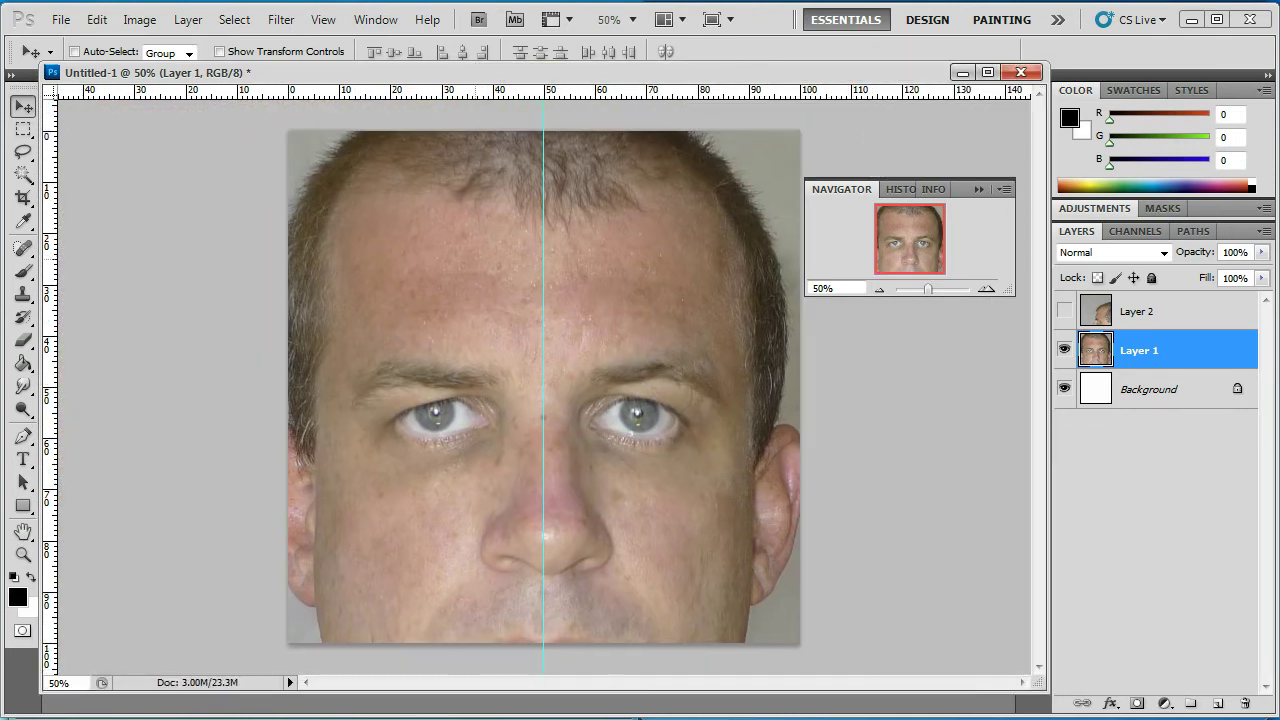
left_click_drag(203, 92, 203, 386)
left_click_drag(450, 386, 450, 387)
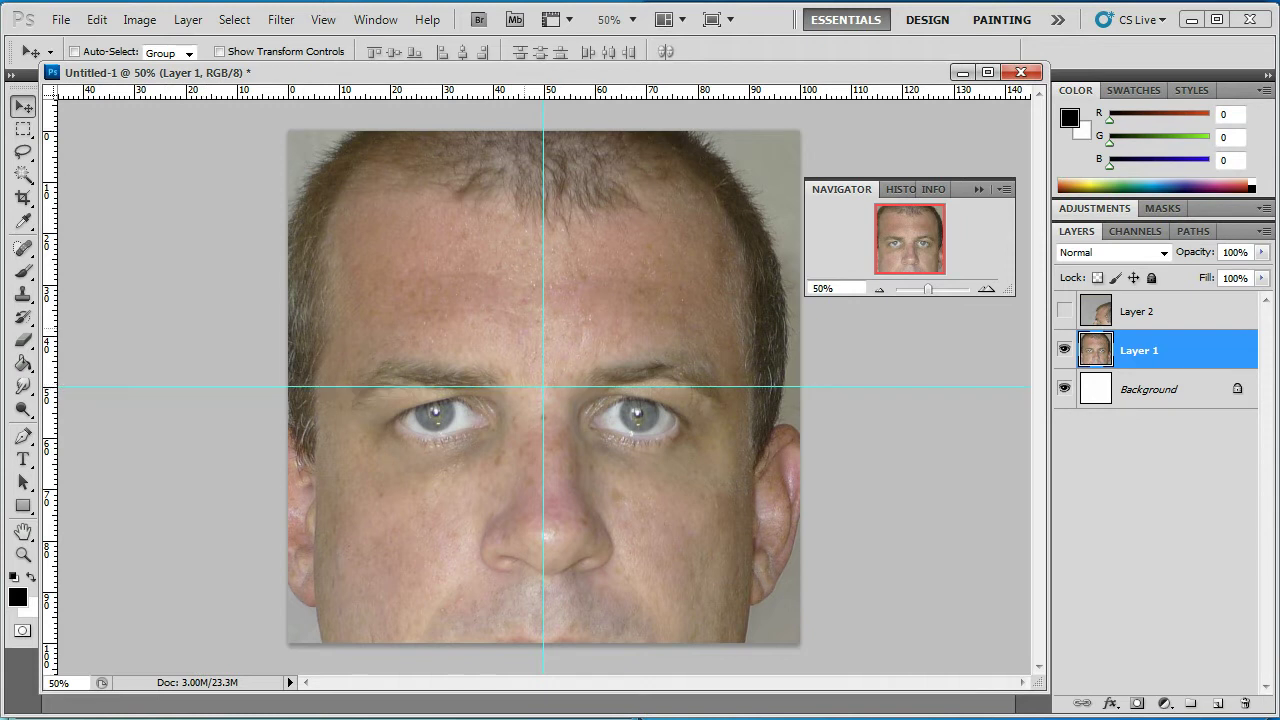
- Scale the front photo proportionally to 53.78% and position it at X 518 px, Y 550 px, with the face centred on the vertical guide
mouse_move(482, 305)
left_mouse_down()
mouse_move(438, 295)
mouse_move(519, 333)
mouse_move(498, 321)
left_mouse_up()
left_click_drag(499, 464, 496, 467)
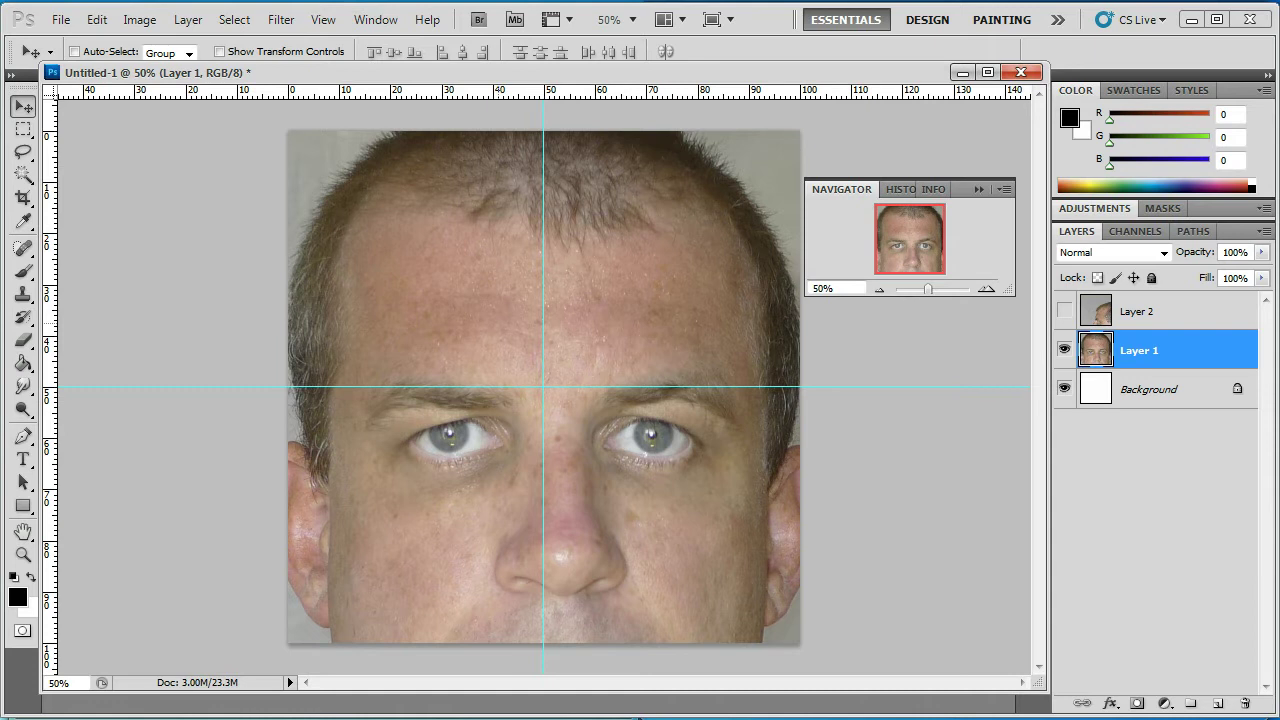
key("ctrl+t")
left_click_drag(327, 323, 359, 460)
left_click_drag(163, 148, 323, 348)
left_click_drag(480, 520, 405, 304)
left_click_drag(257, 140, 304, 220)
left_click_drag(416, 301, 354, 212)
left_click_drag(251, 141, 274, 165)
left_click_drag(565, 527, 553, 475)
left_click_drag(263, 114, 327, 191, "shift")
left_click_drag(467, 269, 425, 225)
left_click_drag(285, 147, 338, 212, "shift")
left_click_drag(455, 299, 428, 185)
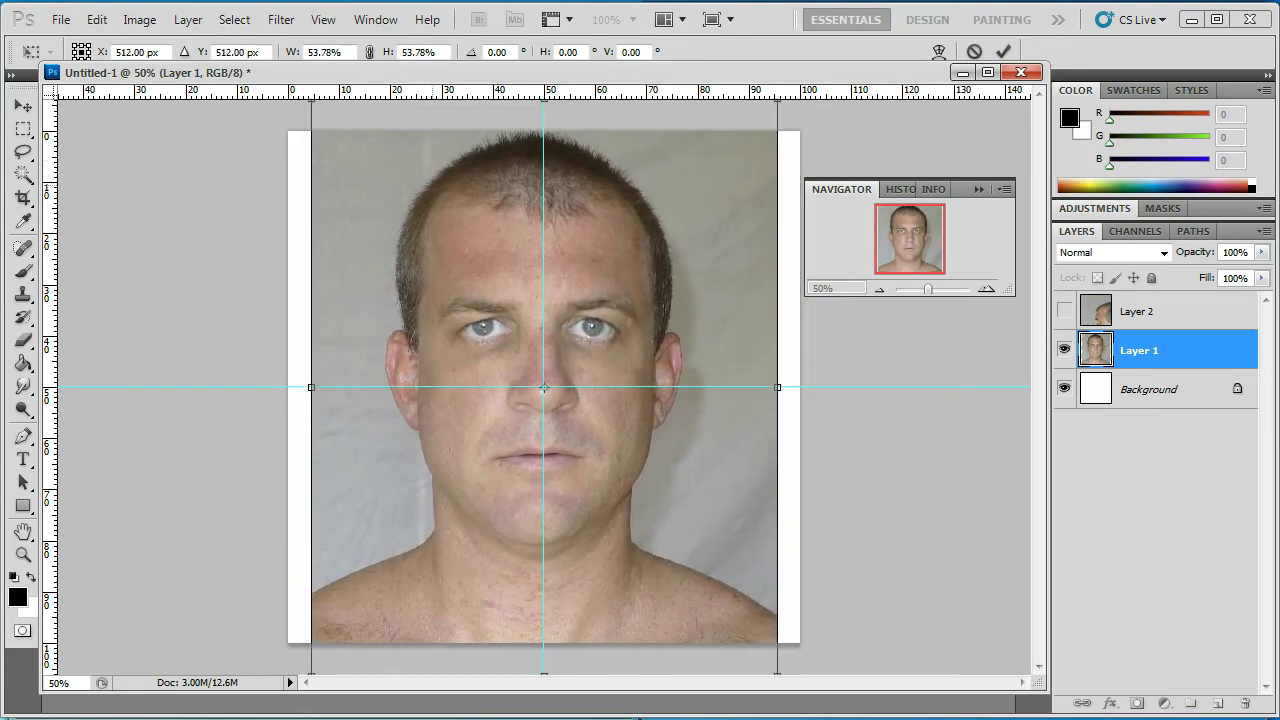
left_click_drag(544, 387, 547, 406)
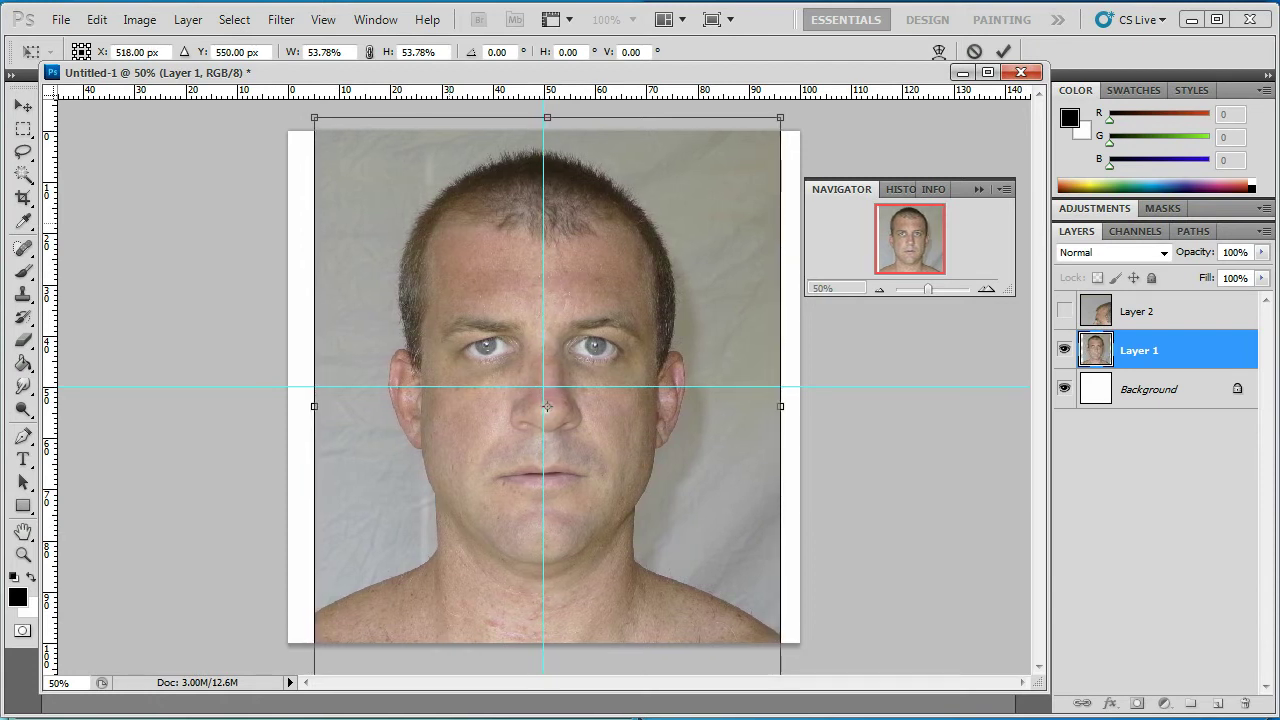
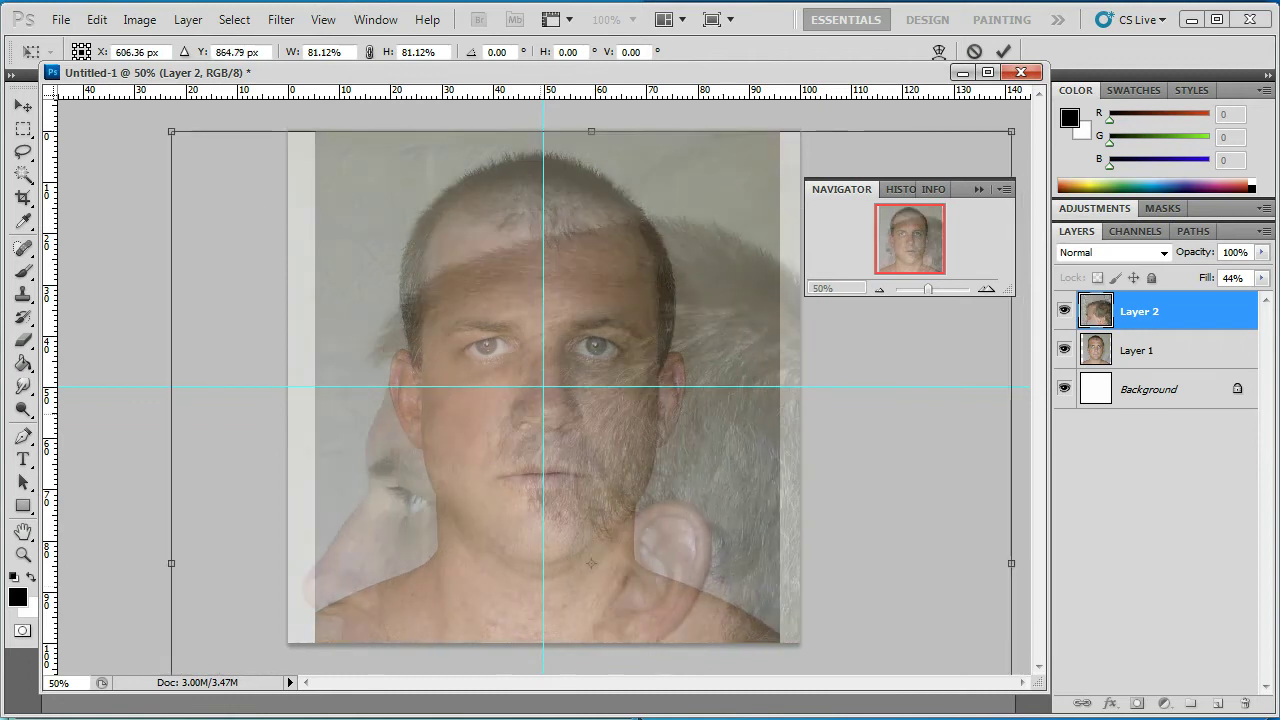
- Scale the semi-transparent profile photo on Layer 2 proportionally down to 58.17%
left_click_drag(171, 131, 290, 253)
left_click_drag(560, 480, 474, 358)
left_click_drag(204, 131, 323, 253)
left_click_drag(540, 460, 463, 313)
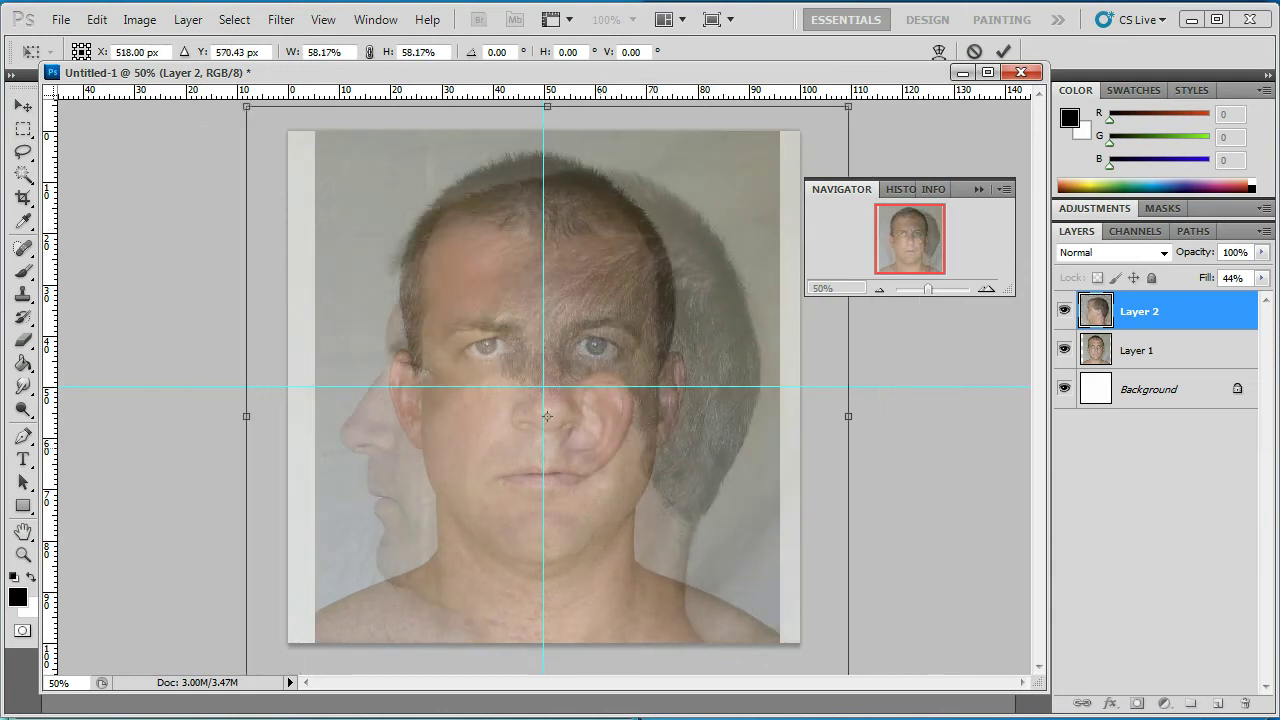
- Line up the profile's facial features with the front photo, refine its scale to 57.36%, and apply the transform
left_click_drag(547, 416, 651, 407)
key("Right")
key("Right")
key("Up")
key("Up")
key("Up")
key("Up")
left_click_drag(650, 402, 638, 441)
left_click_drag(337, 131, 345, 140)
left_click_drag(600, 420, 666, 396)
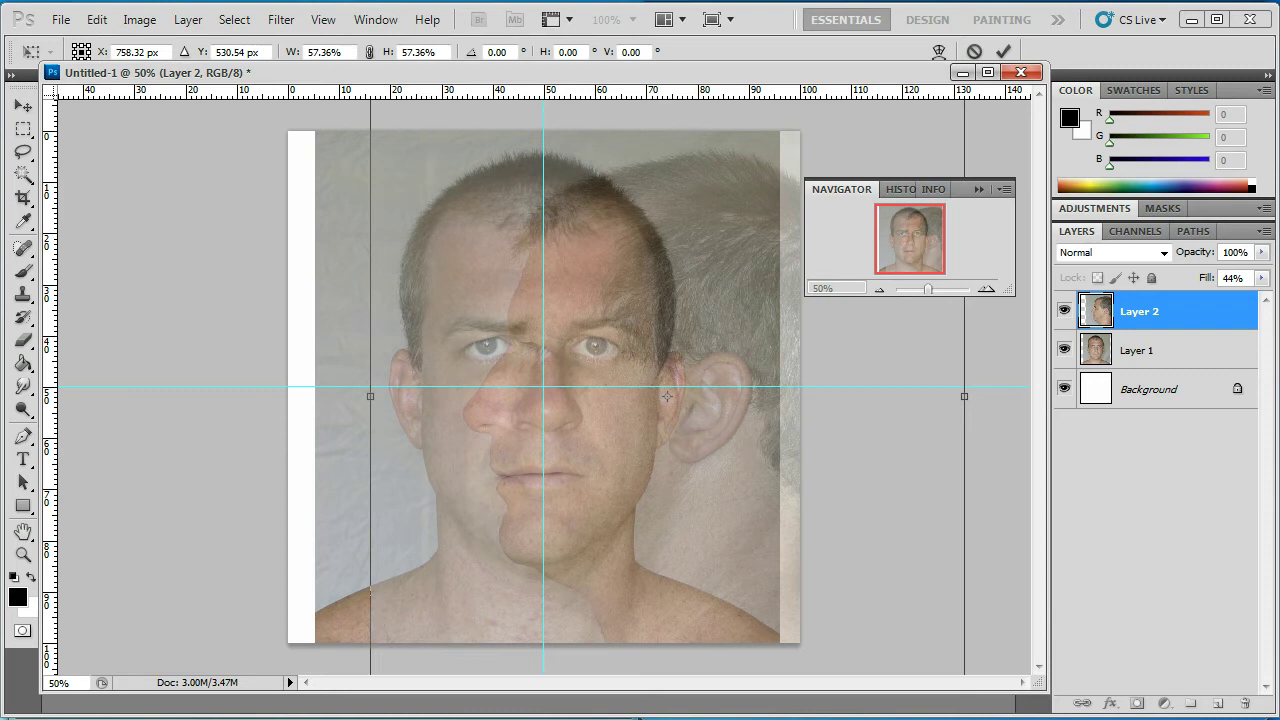
key("Return")
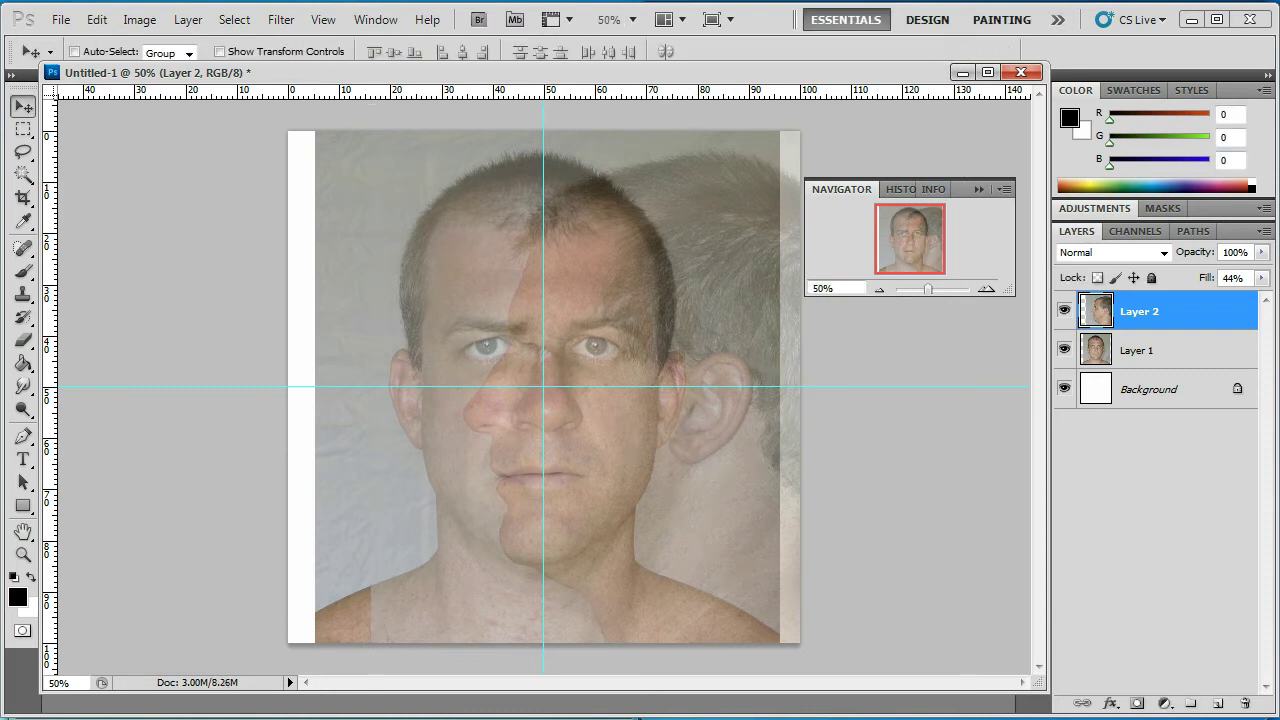
- Raise the profile layer's fill to 76% and shift the photo toward the canvas's left side
left_click(1261, 277)
left_click_drag(1207, 297, 1240, 297)
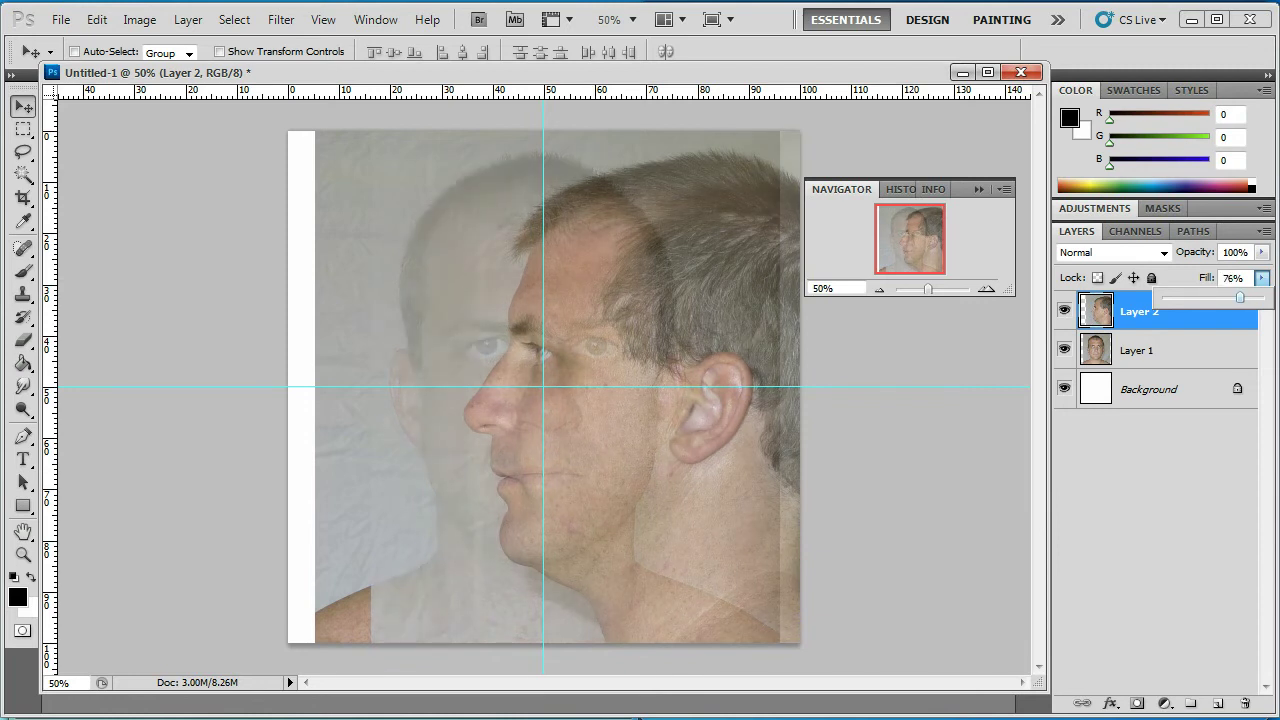
left_click_drag(620, 400, 587, 393)
- Turn off snapping so layers can be positioned freely near the guides
left_click(376, 20)
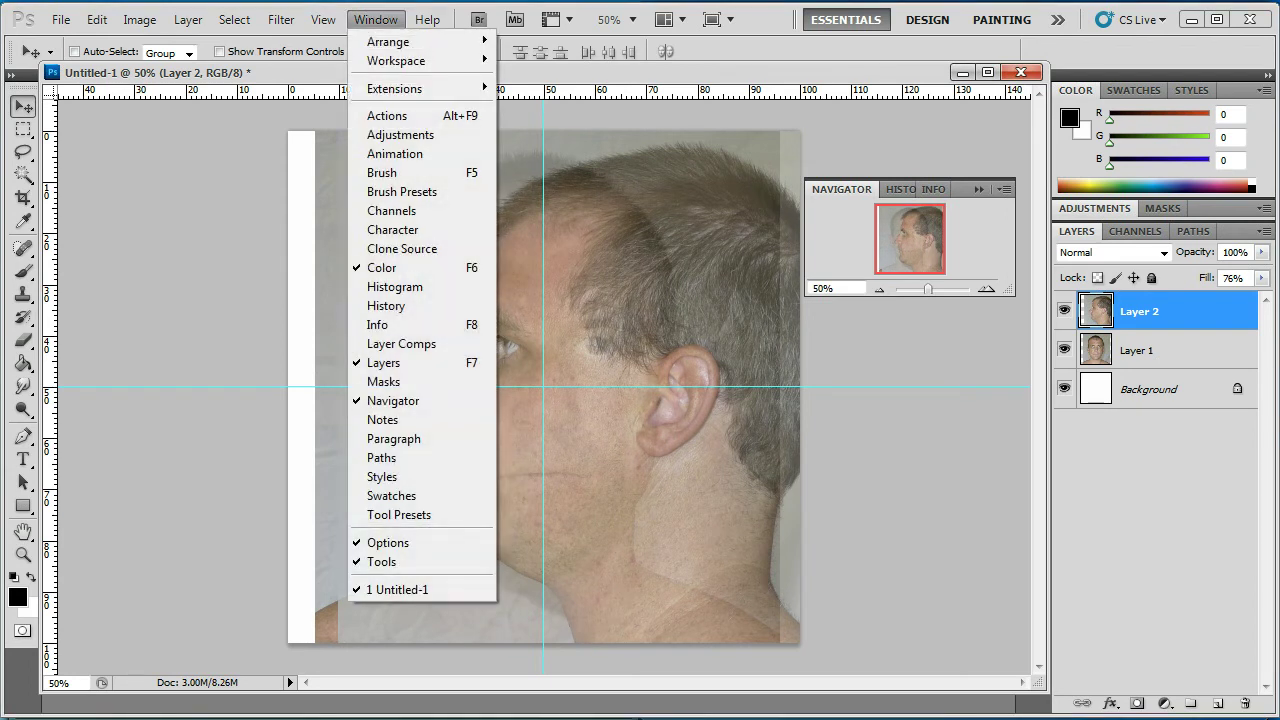
mouse_move(323, 20)
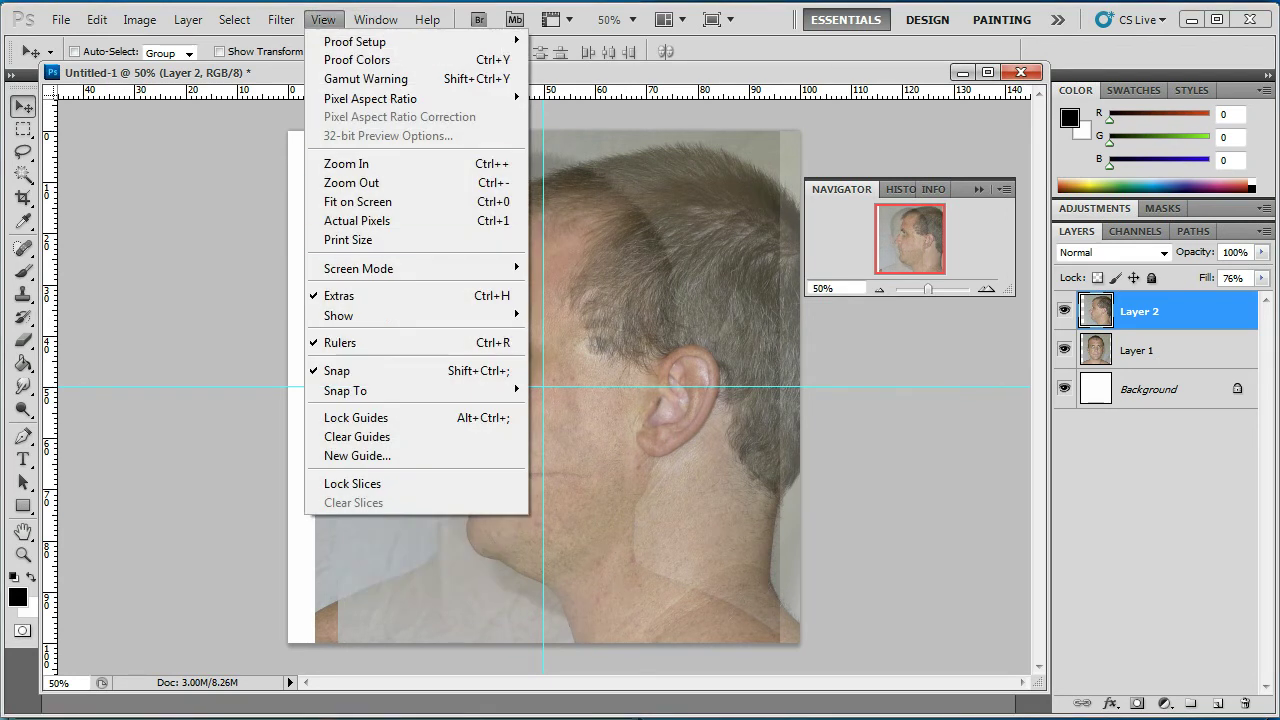
left_click(345, 371)
- Shift the profile photo back and forth across the front photo and adjust its position to match the heights of the facial features
key("shift+Right")
key("shift+Right")
key("shift+Right")
key("shift+Right")
key("shift+Right")
key("shift+Right")
key("shift+Right")
key("shift+Right")
key("shift+Right")
key("shift+Right")
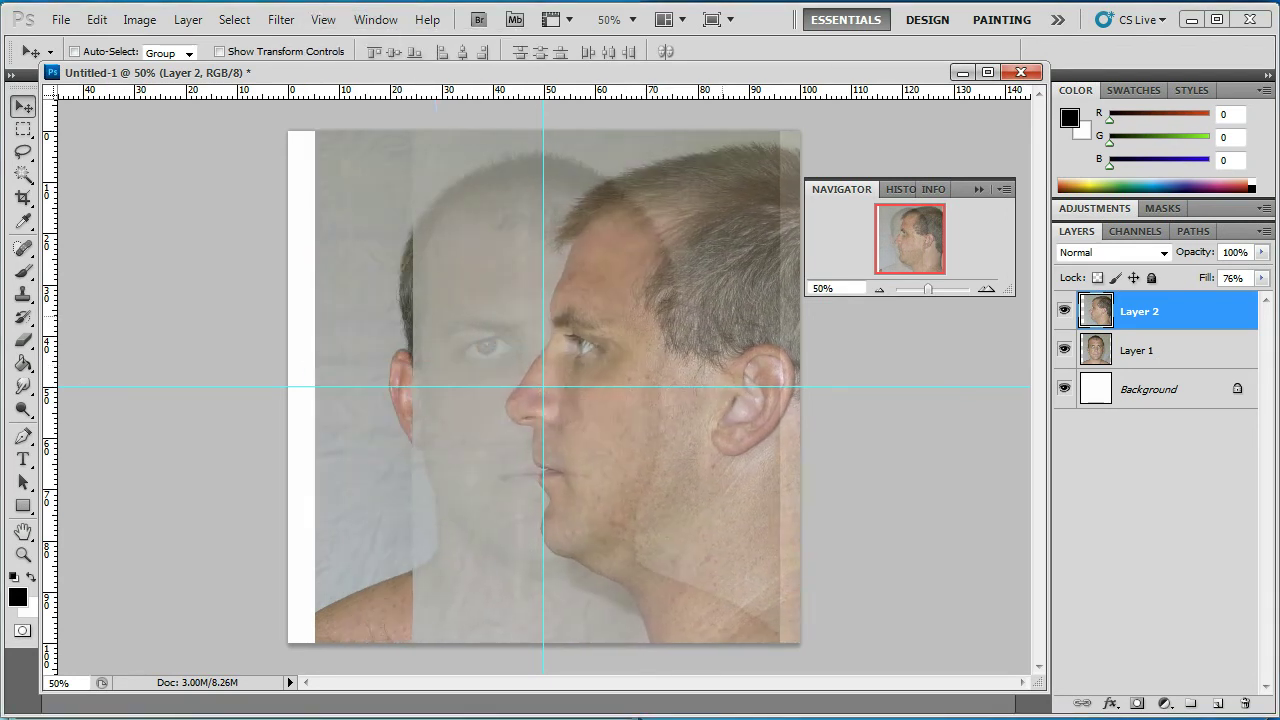
left_click_drag(698, 326, 695, 324)
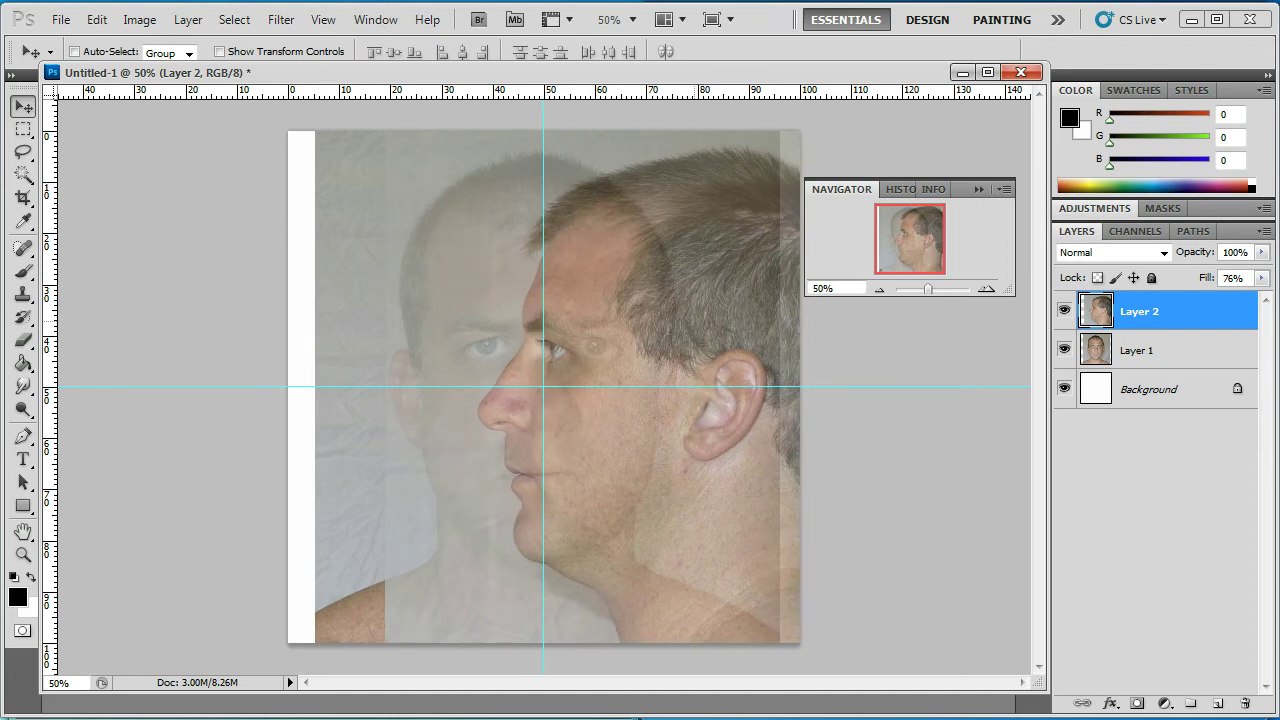
key("shift+Left")
key("shift+Left")
key("shift+Left")
key("shift+Left")
key("shift+Left")
key("shift+Left")
key("shift+Left")
key("shift+Left")
key("shift+Left")
key("shift+Left")
key("shift+Left")
key("shift+Left")
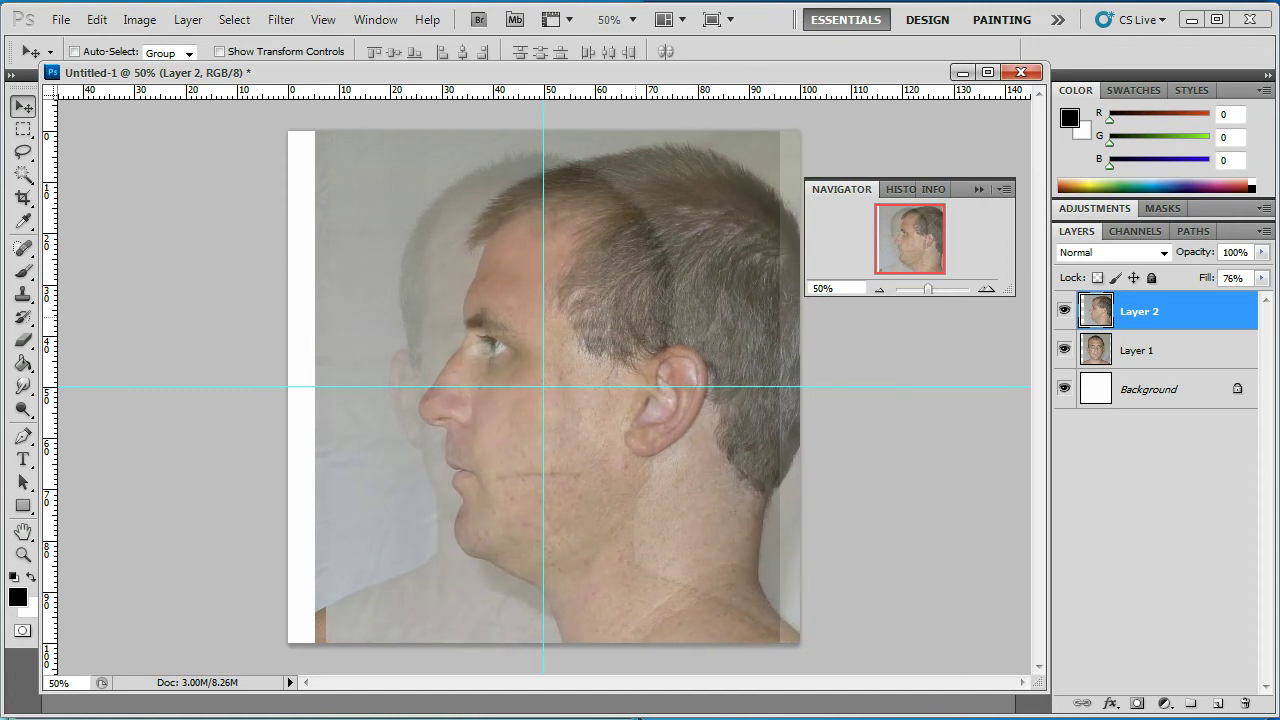
mouse_move(635, 317)
left_mouse_down()
mouse_move(564, 313)
mouse_move(732, 317)
mouse_move(414, 324)
mouse_move(670, 319)
left_mouse_up()
key("shift+Left")
key("shift+Left")
key("shift+Left")
key("shift+Left")
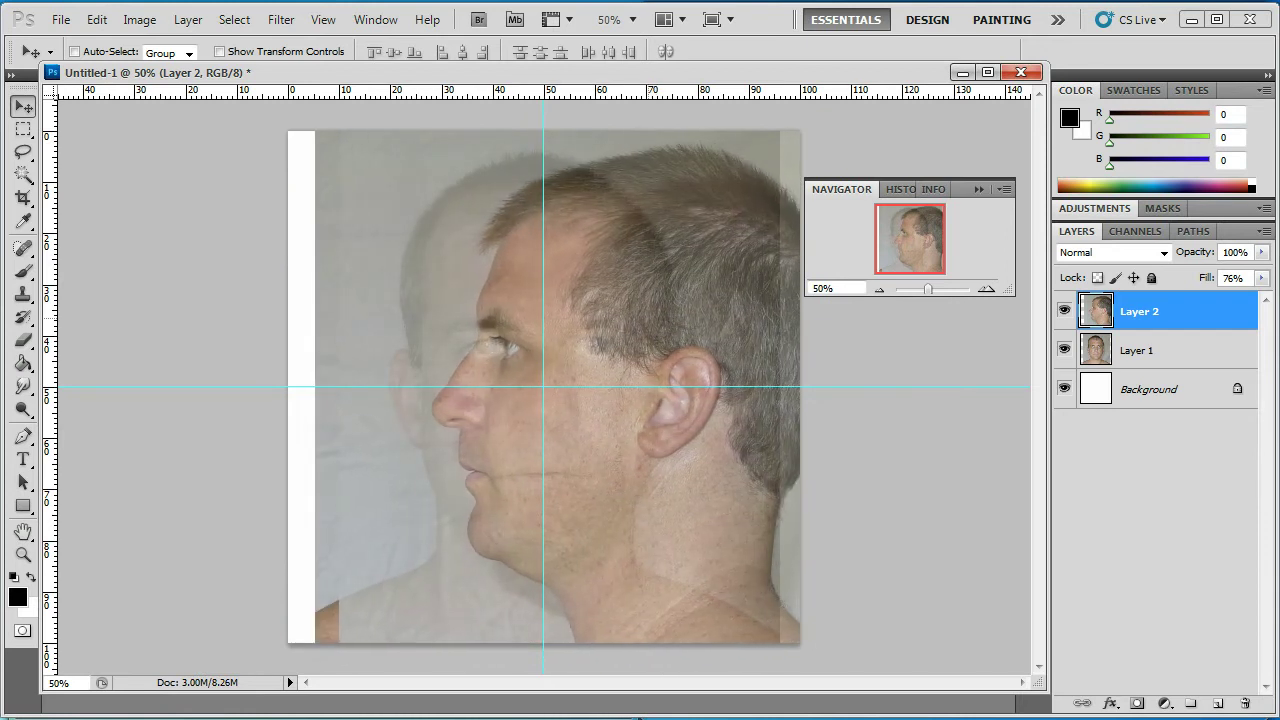
key("shift+Left")
key("shift+Left")
key("shift+Left")
key("shift+Left")
key("shift+Right")
key("shift+Right")
key("shift+Right")
key("shift+Right")
key("shift+Right")
key("shift+Right")
key("shift+Right")
key("shift+Right")
key("shift+Right")
key("shift+Right")
key("shift+Right")
key("shift+Right")
key("shift+Right")
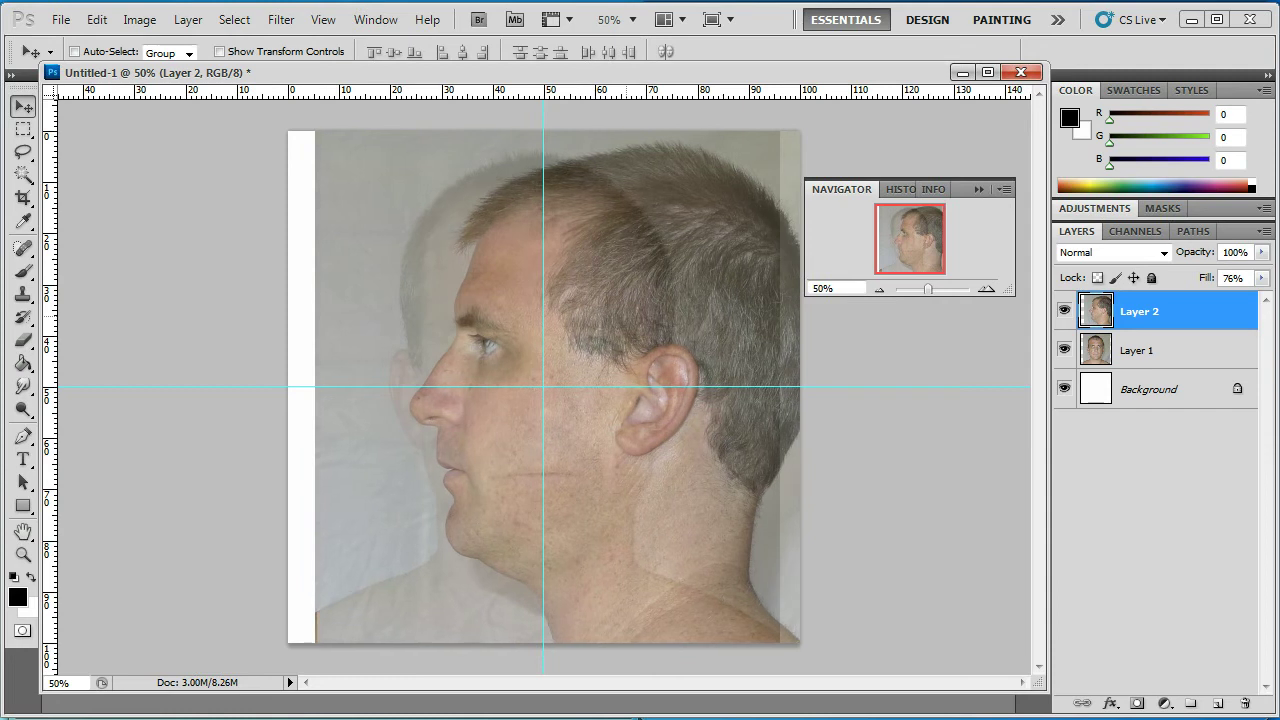
left_click_drag(600, 400, 503, 417)
key("shift+Right")
key("shift+Right")
key("shift+Right")
key("shift+Right")
key("shift+Right")
key("shift+Right")
key("shift+Right")
key("shift+Right")
key("shift+Up")
key("shift+Up")
key("shift+Up")
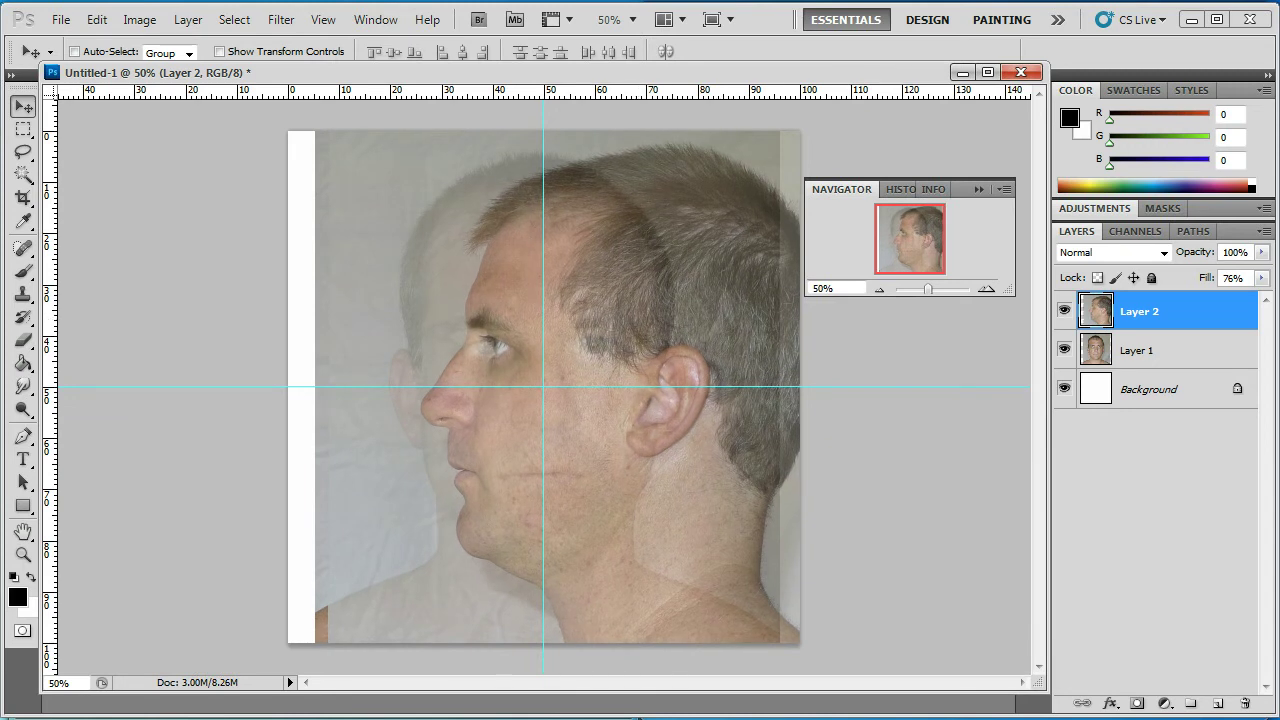
- Restore the profile layer's fill to 100% and move the photo left until the whole head is within the canvas
left_click(1261, 278)
left_click_drag(1240, 297, 1264, 297)
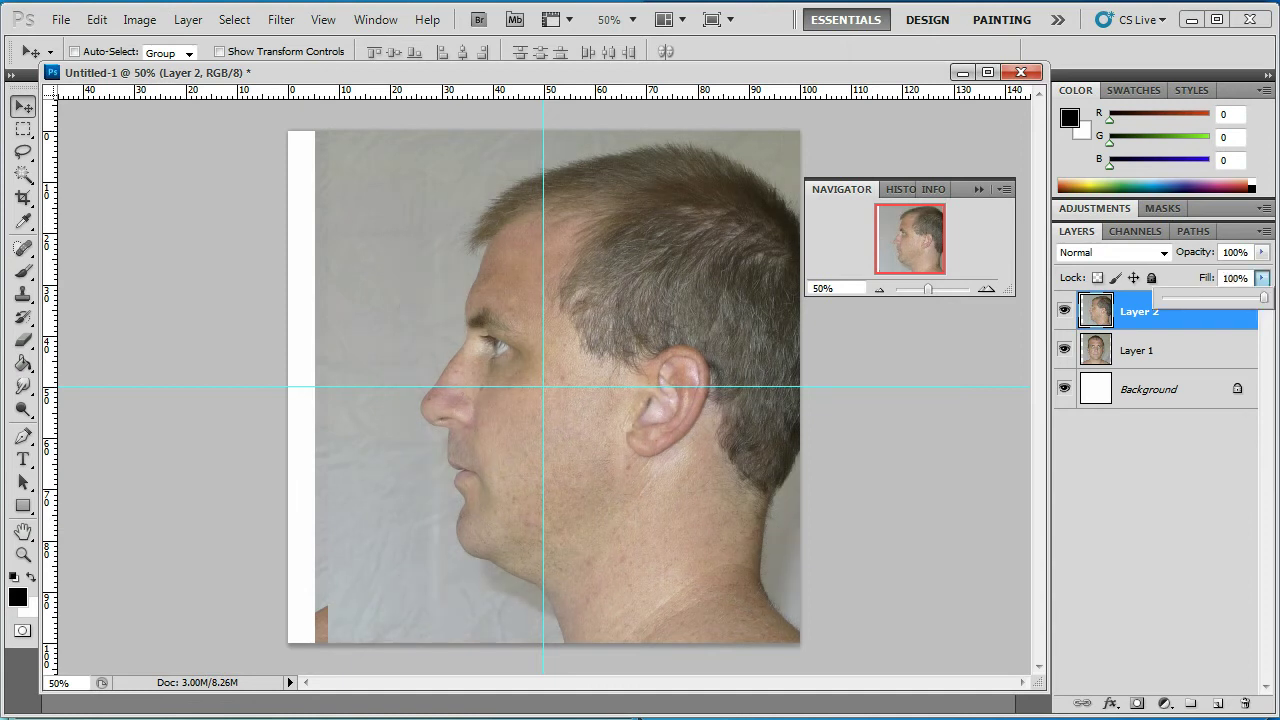
left_click_drag(600, 400, 519, 400)
key("Left")
key("Left")
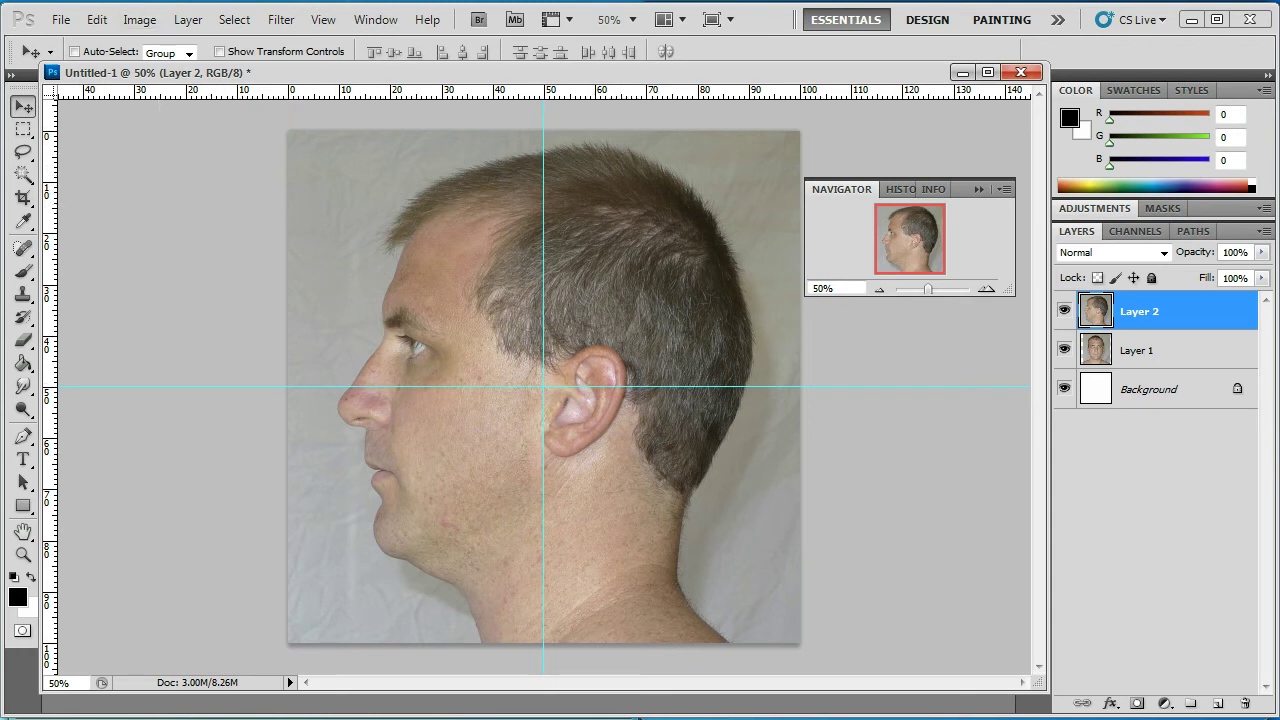
- Hide Layer 1 and delete the profile photo's backdrop in front of the face, using the Magic Wand with Contiguous enabled
left_click(1065, 350)
left_click(23, 175)
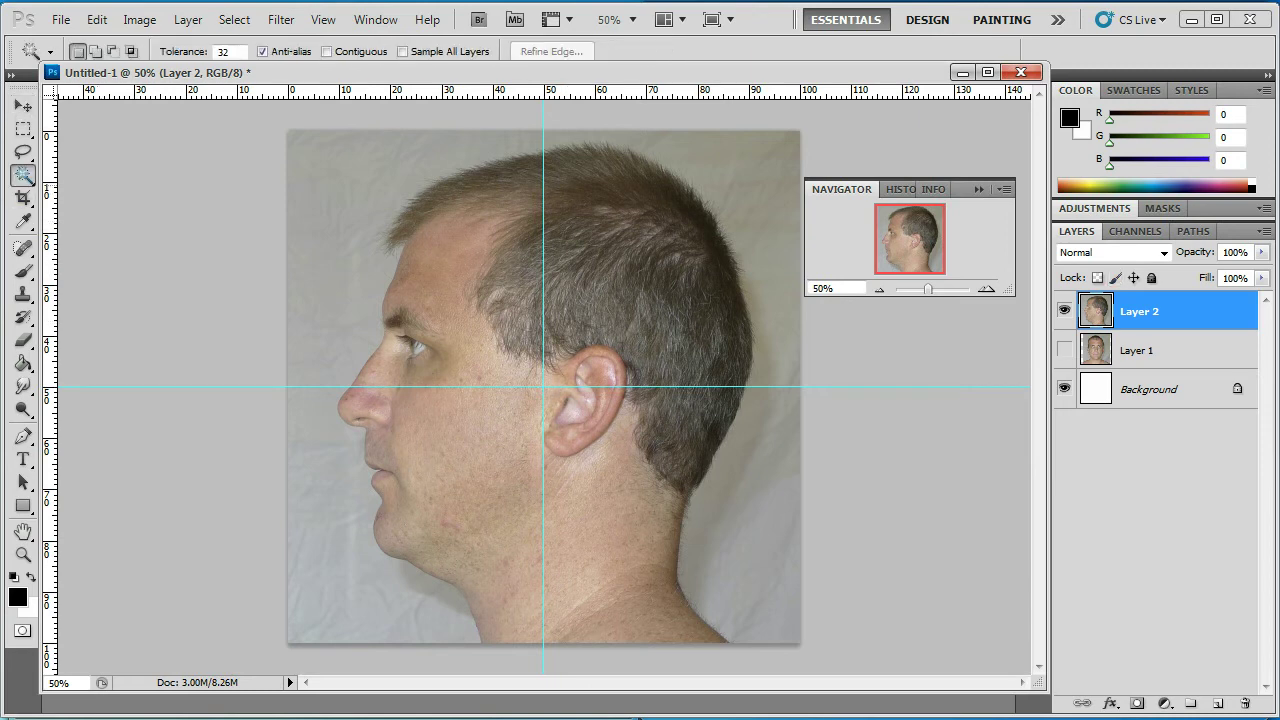
left_click(335, 221)
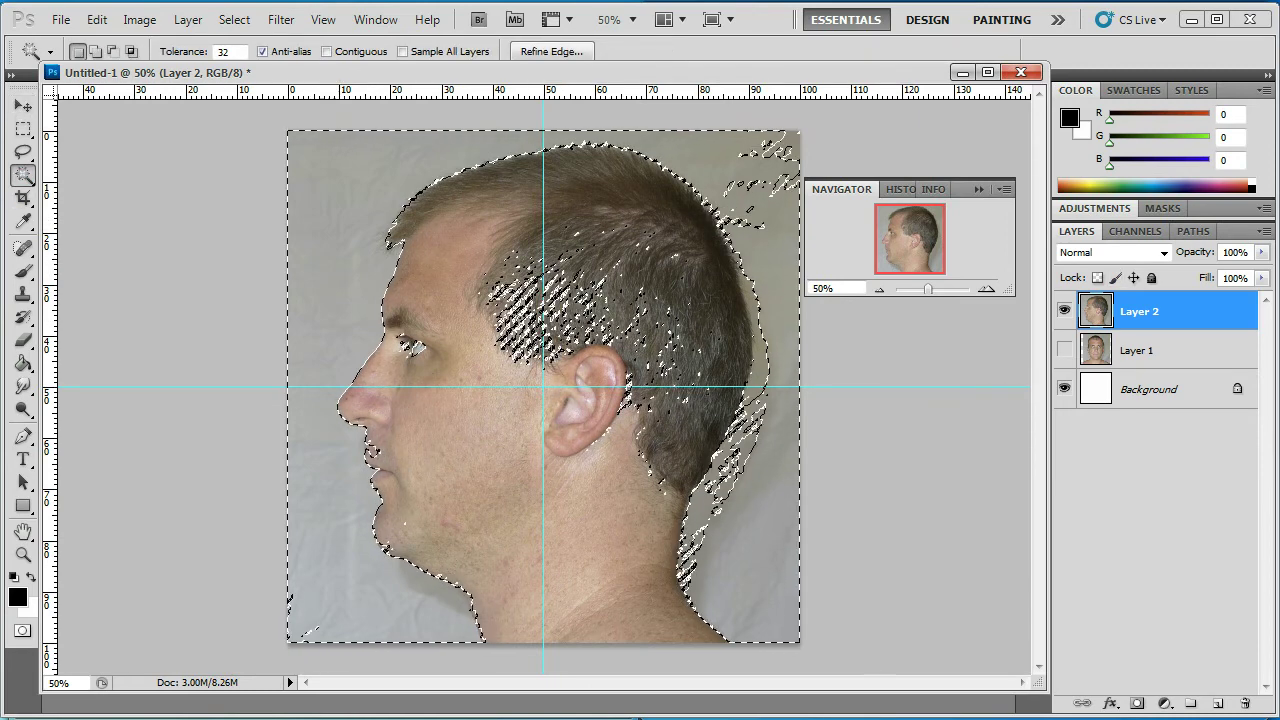
left_click(326, 51)
key("ctrl+d")
left_click(366, 212)
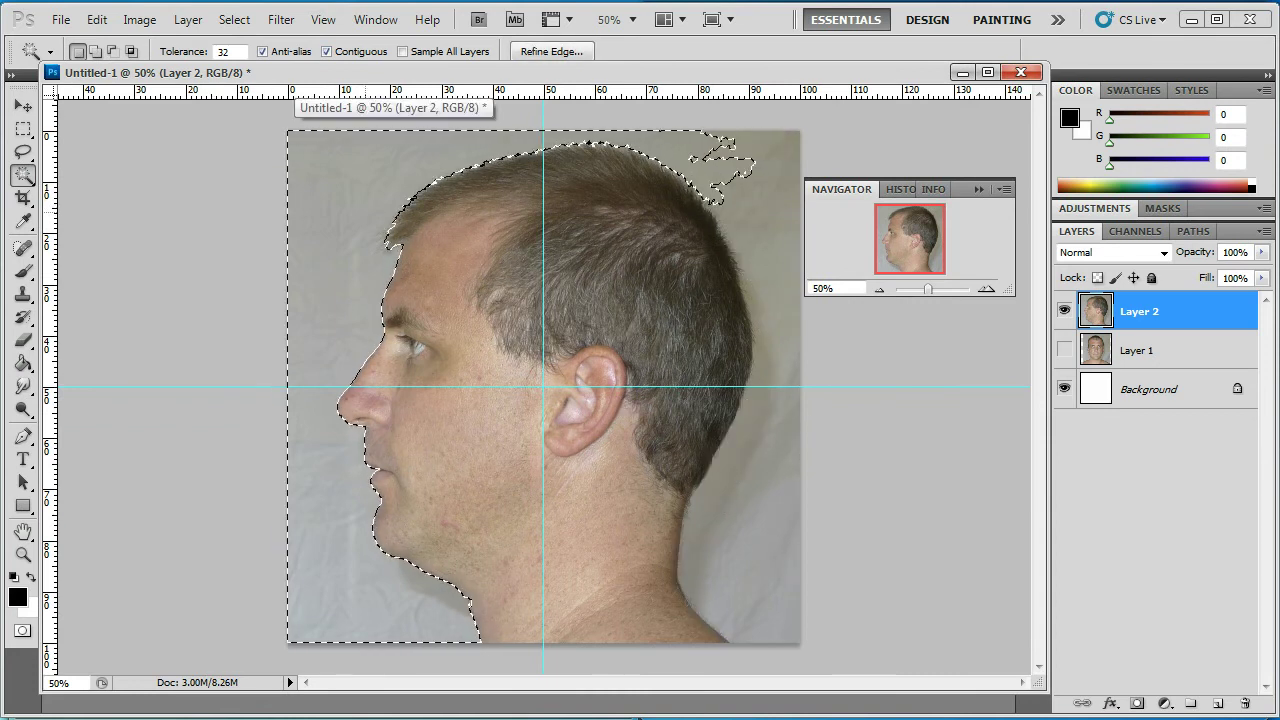
key("Delete")
- Delete the leftover backdrop areas behind the profile's head, neck and shoulder on Layer 2, then clear the selection
left_click(768, 380)
key("Delete")
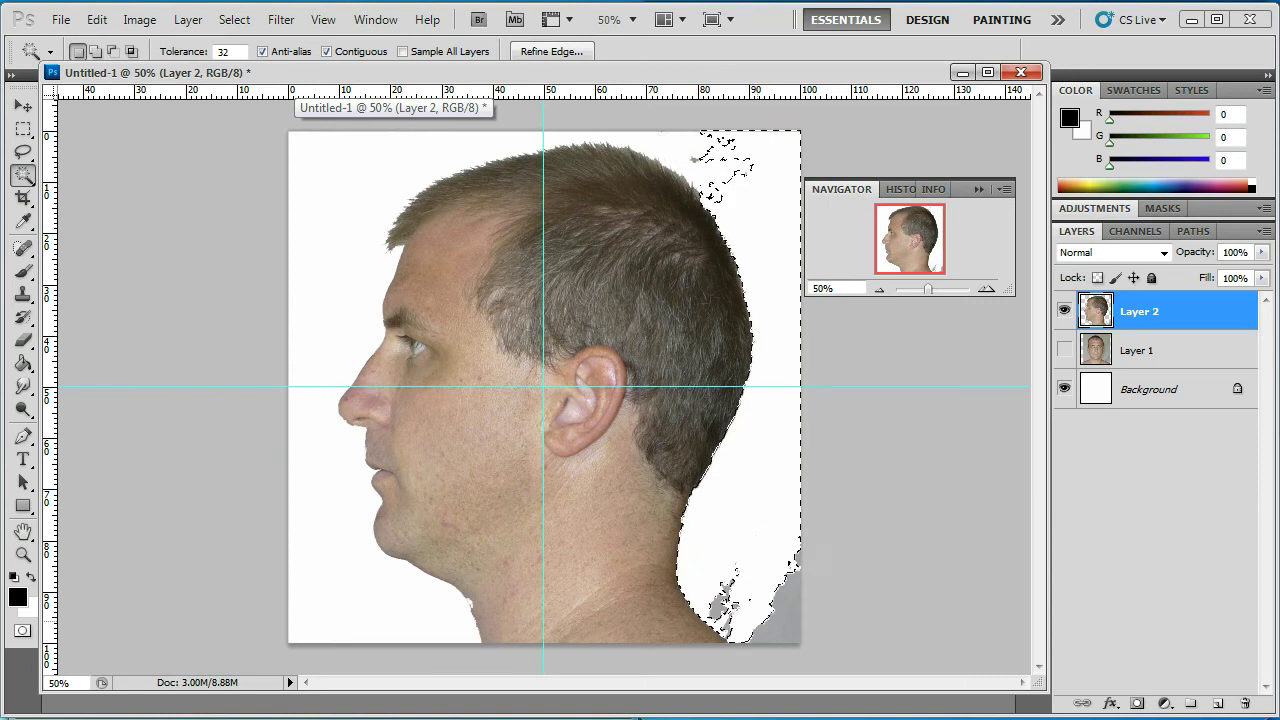
left_click(780, 600)
key("Delete")
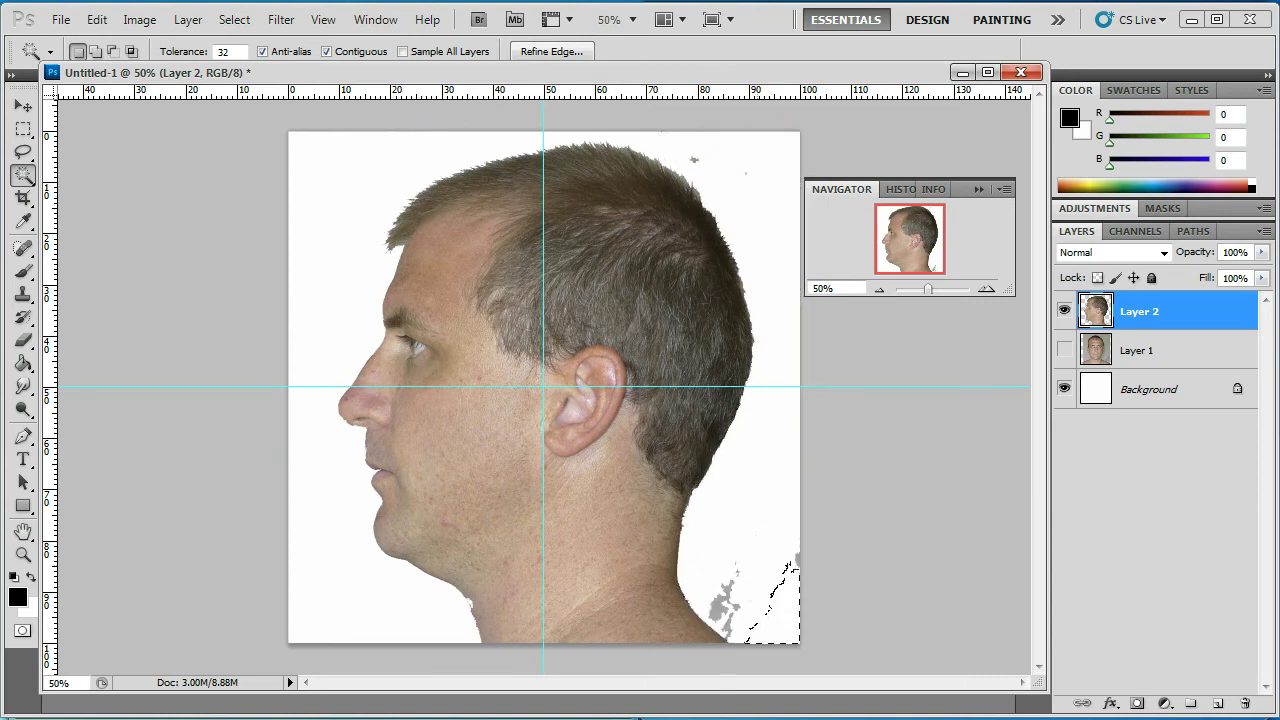
left_click(738, 598)
left_click(736, 600)
left_click(724, 606)
key("Delete")
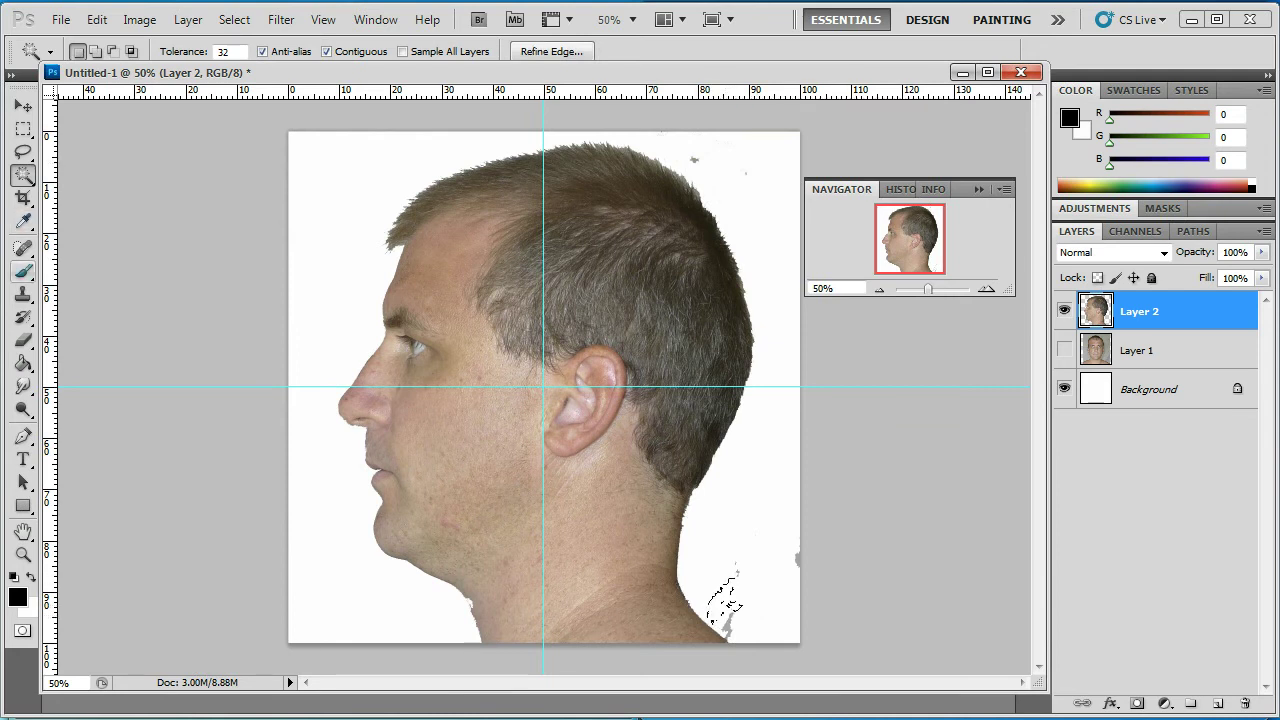
key("ctrl+d")
- Set the Eraser's flow to 100% and erase the stray backdrop specks behind the profile's head and shoulder
key("e")
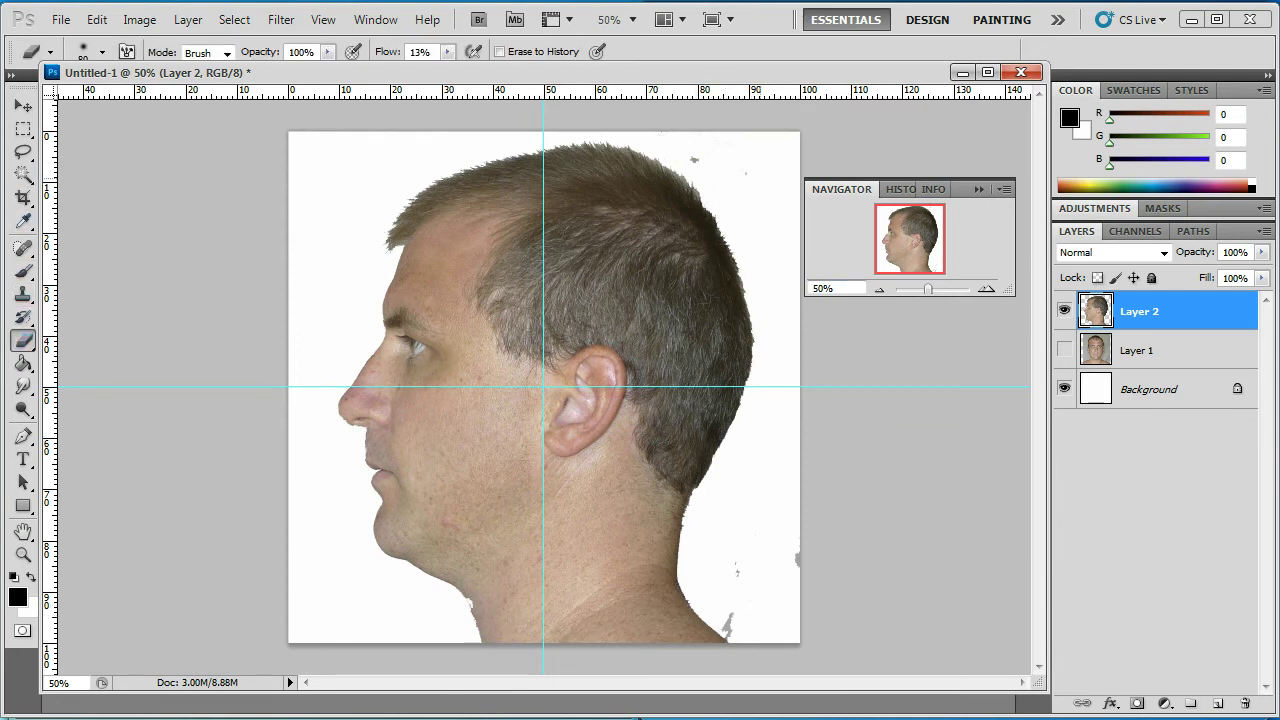
left_click(447, 51)
left_click_drag(447, 72, 537, 72)
left_click(622, 76)
left_click_drag(692, 160, 746, 173)
left_click(797, 558)
left_click_drag(742, 562, 736, 616)
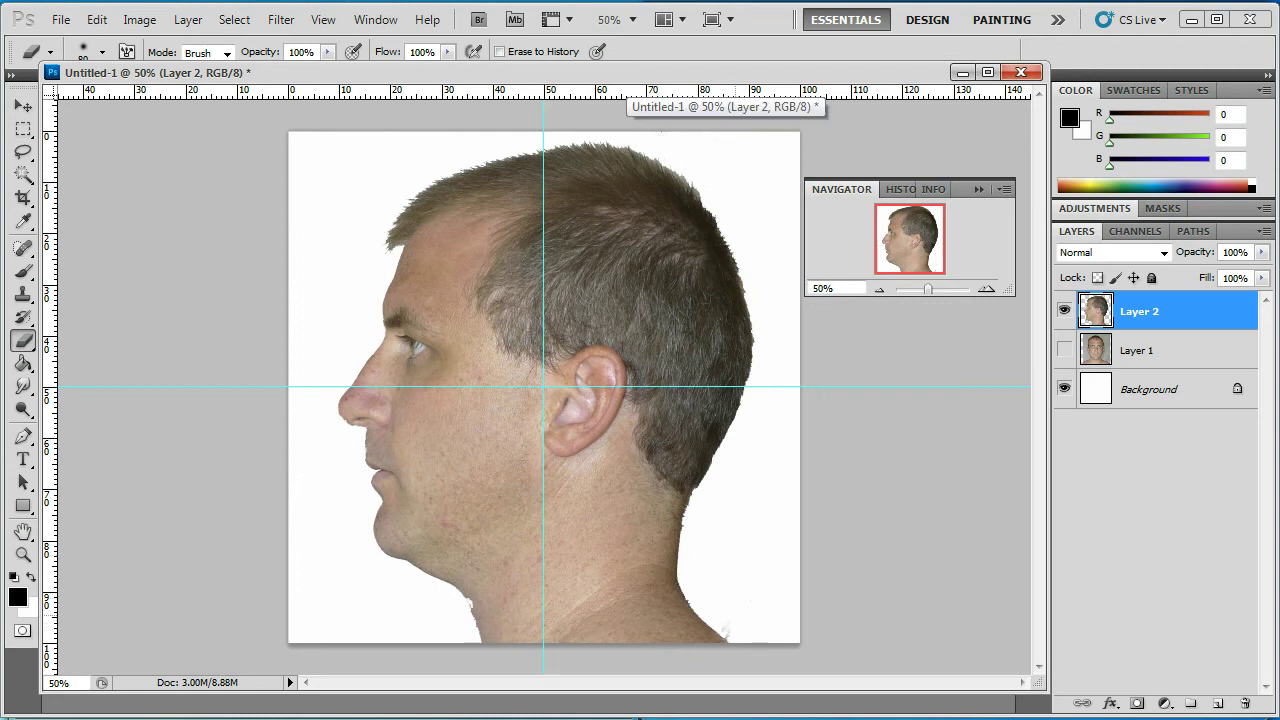
- Hide Layer 2, show Layer 1 and delete the main backdrop around the front-view head with the Magic Wand
left_click(1064, 311)
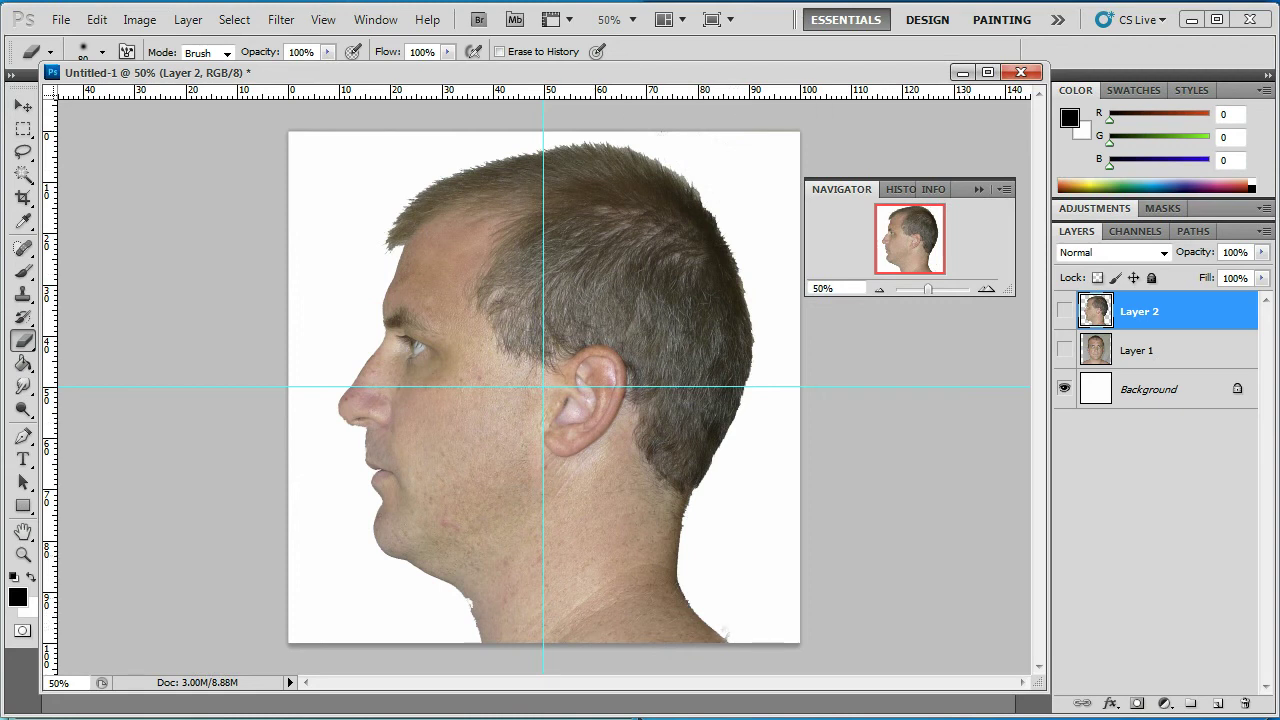
left_click(1138, 350)
left_click(1064, 349)
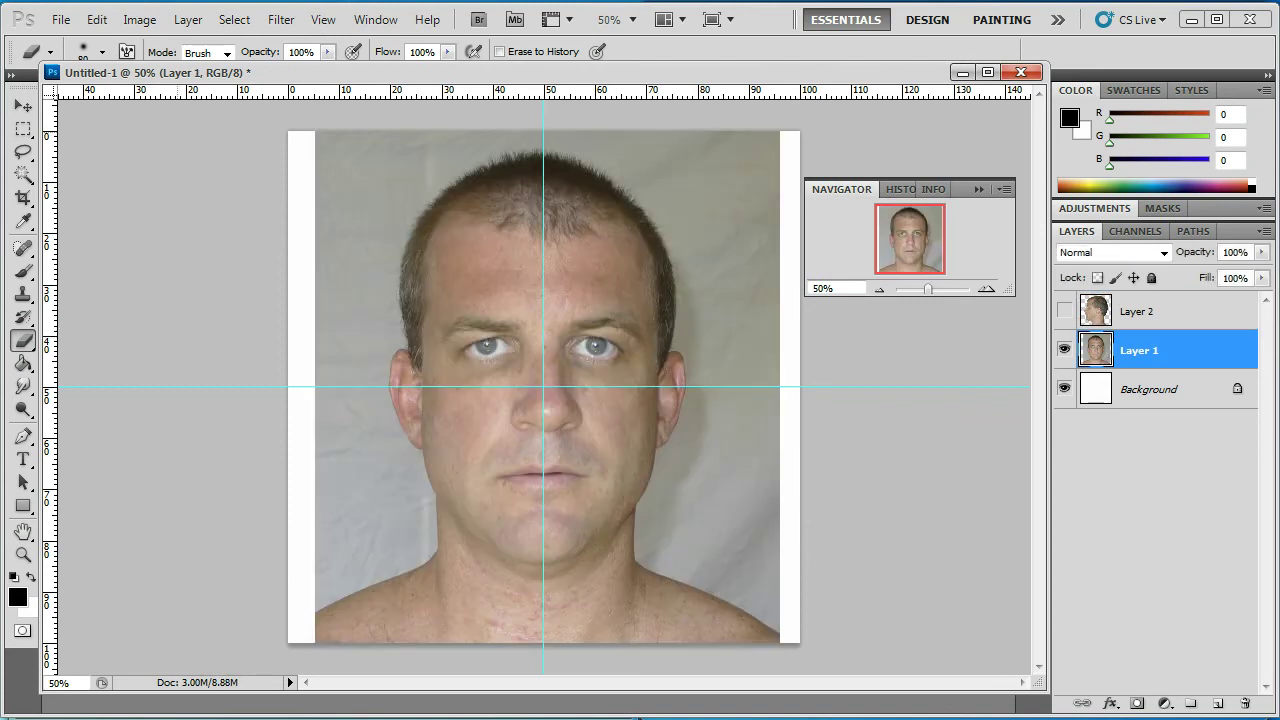
left_click(24, 175)
left_click(368, 222)
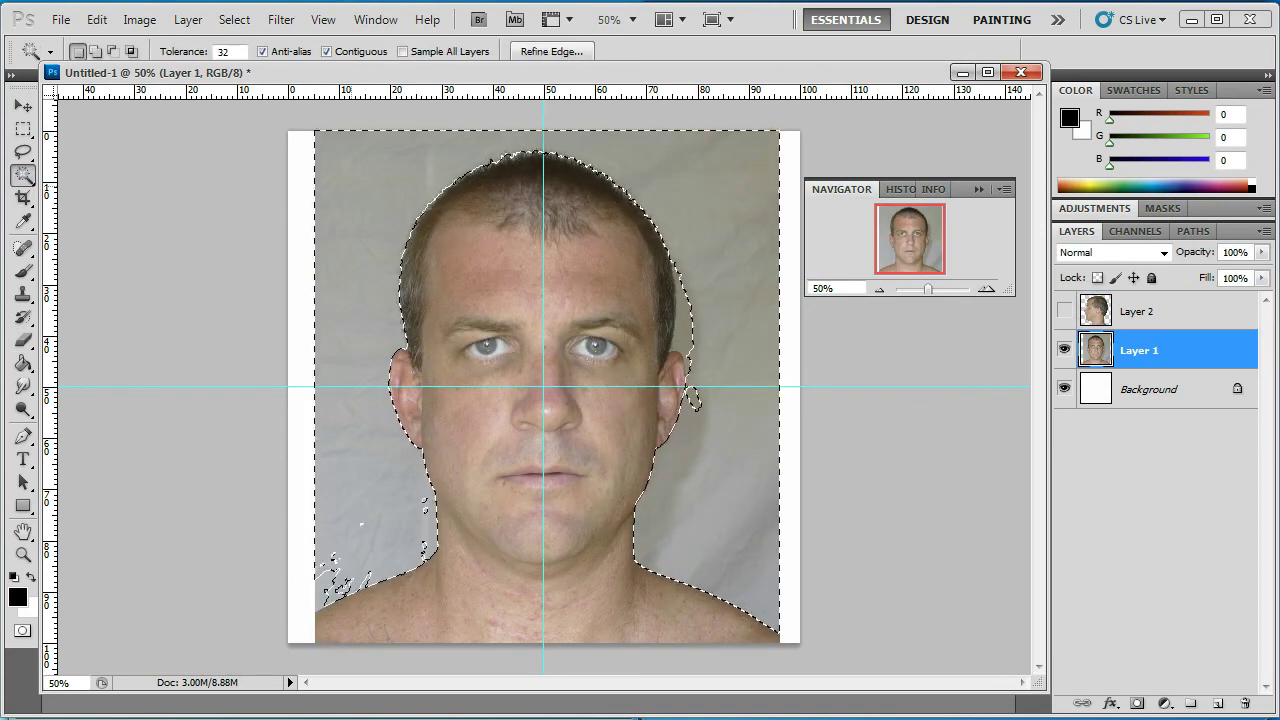
key("Delete")
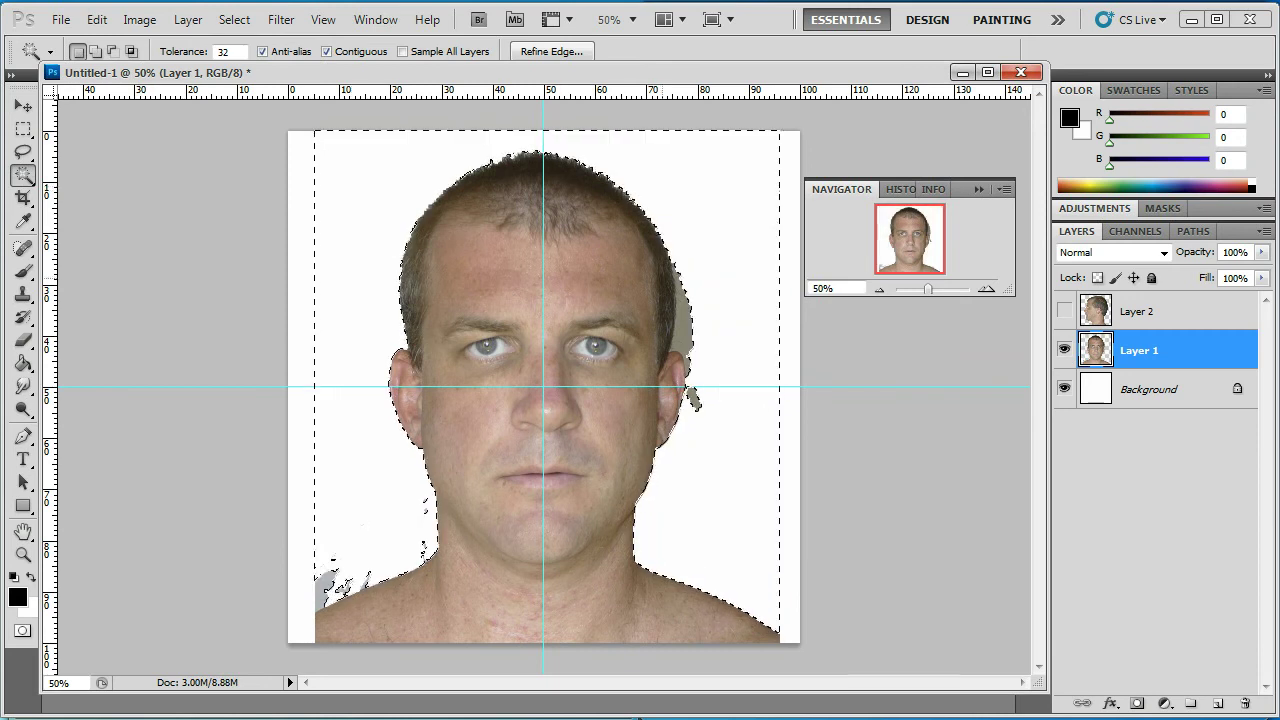
- Delete the leftover backdrop patches beside the front view's right-hand ear and above the left-hand shoulder, then clear the selection
left_click(686, 322)
key("Delete")
left_click(694, 398)
key("Delete")
left_click(324, 584)
key("Delete")
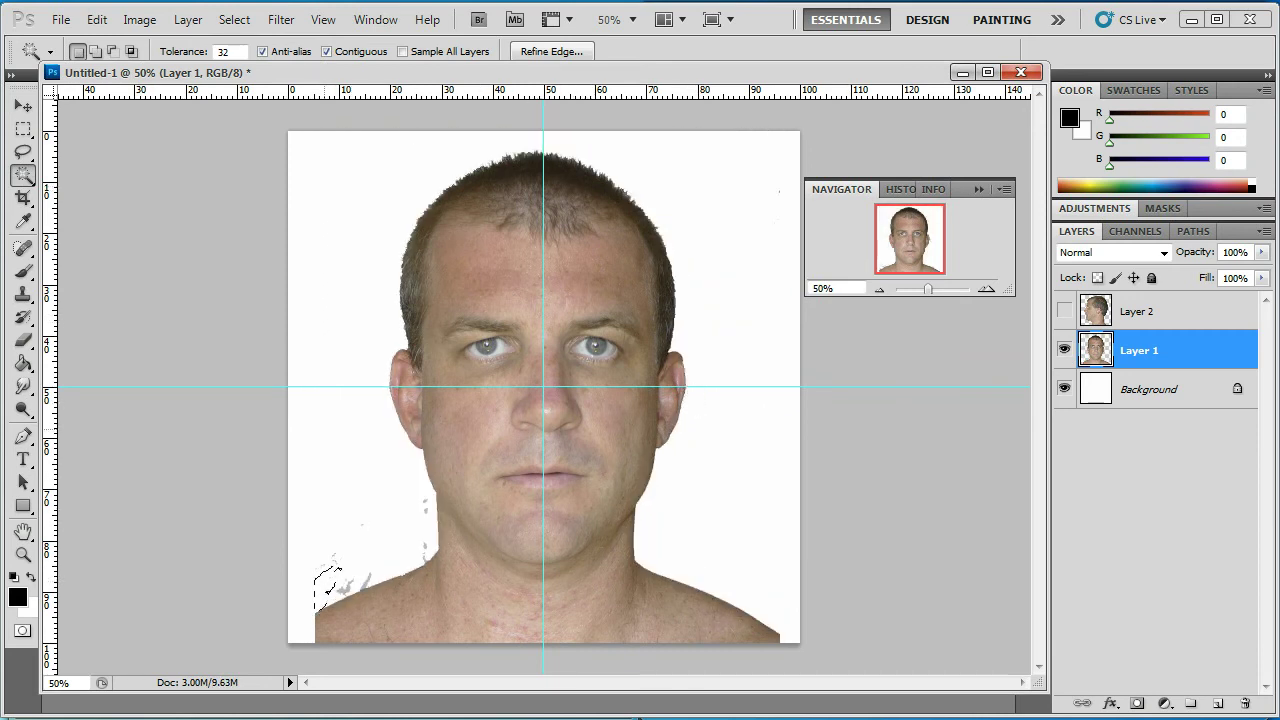
key("ctrl+d")
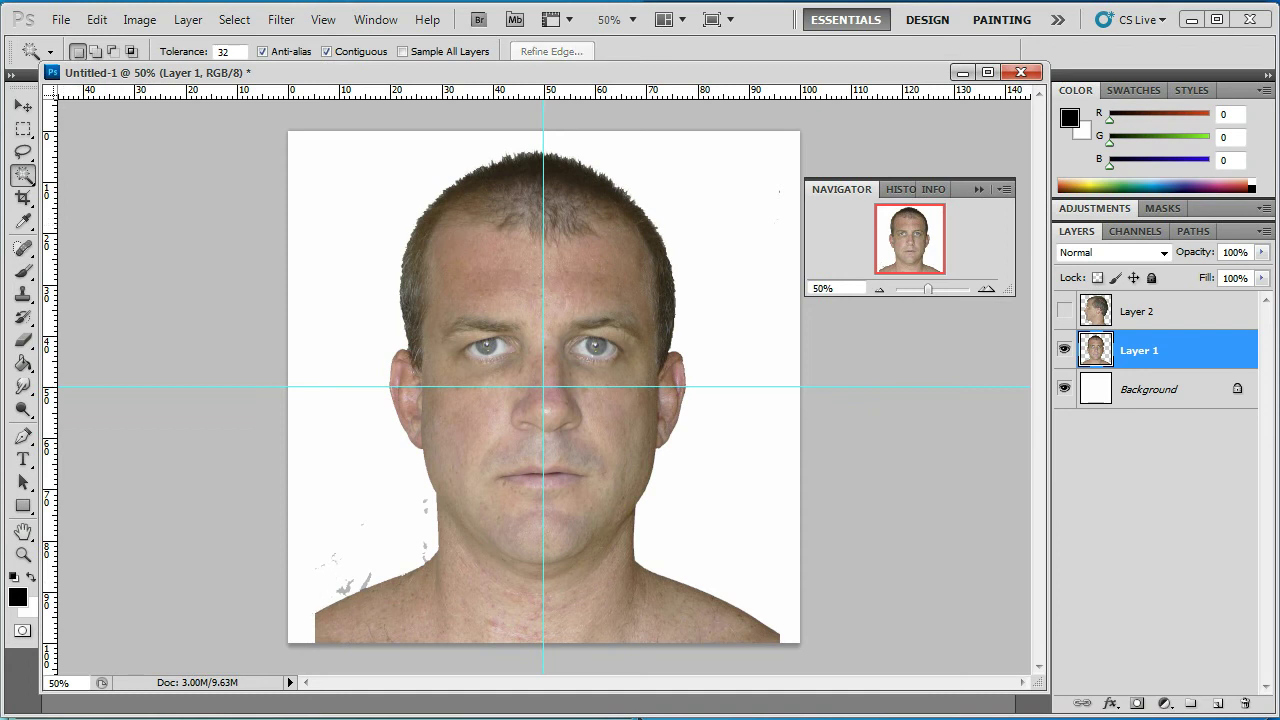
- Erase the stray backdrop specks beside the neck and above the left-hand shoulder of the front view
key("e")
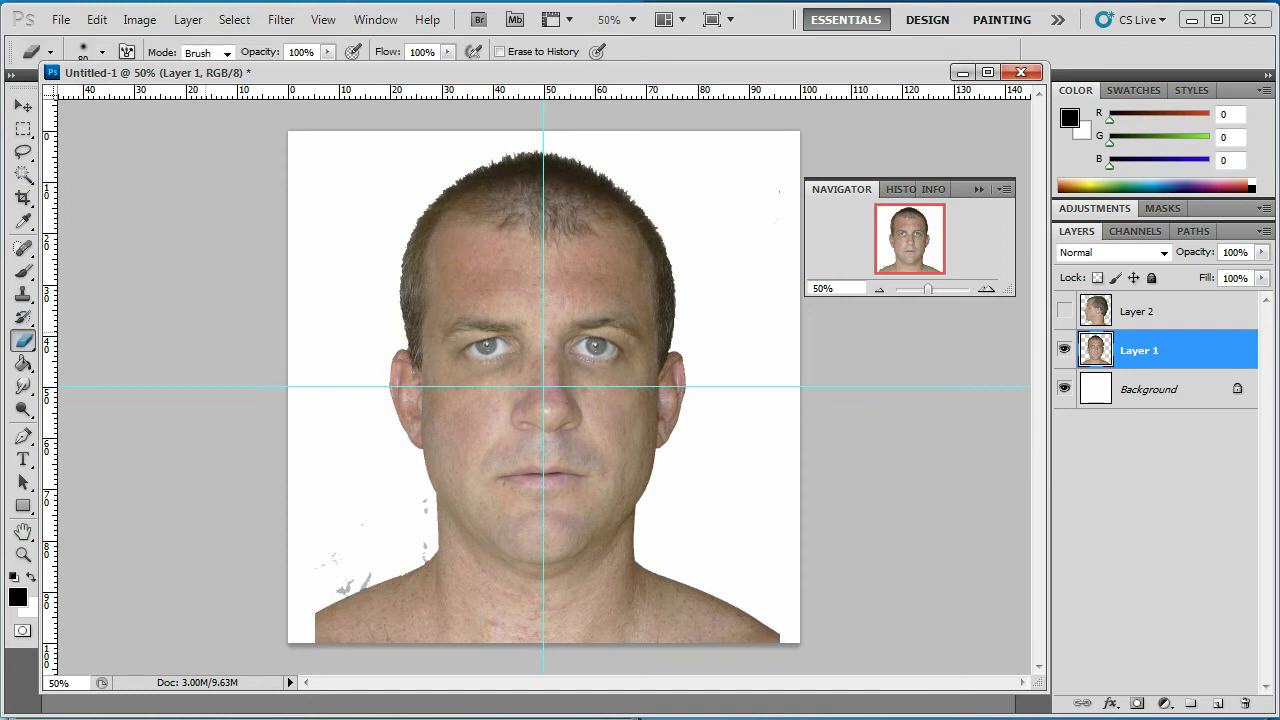
mouse_move(430, 562)
left_mouse_down()
mouse_move(441, 508)
mouse_move(413, 549)
left_mouse_up()
mouse_move(340, 585)
left_mouse_down()
mouse_move(390, 585)
mouse_move(355, 595)
left_mouse_up()
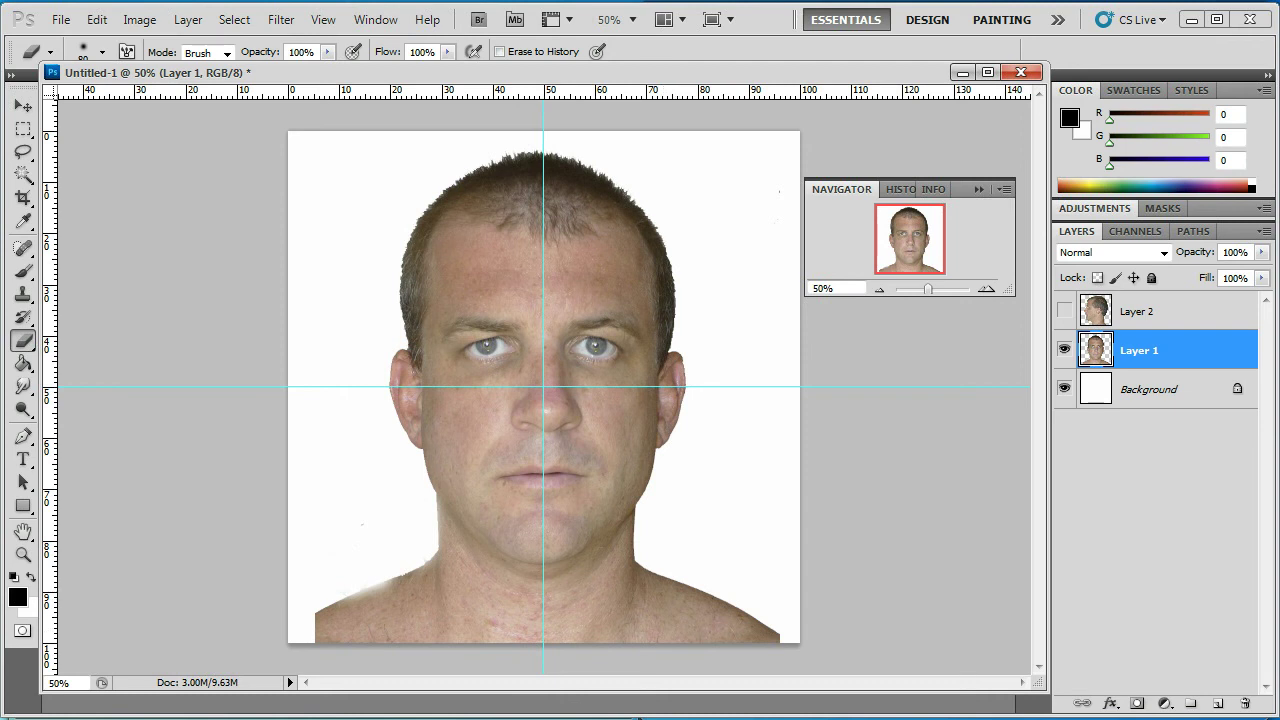
- Hide the Background layer, add an empty layer above the front photo's Layer 1, and fully lock Layer 1
left_click(1064, 388)
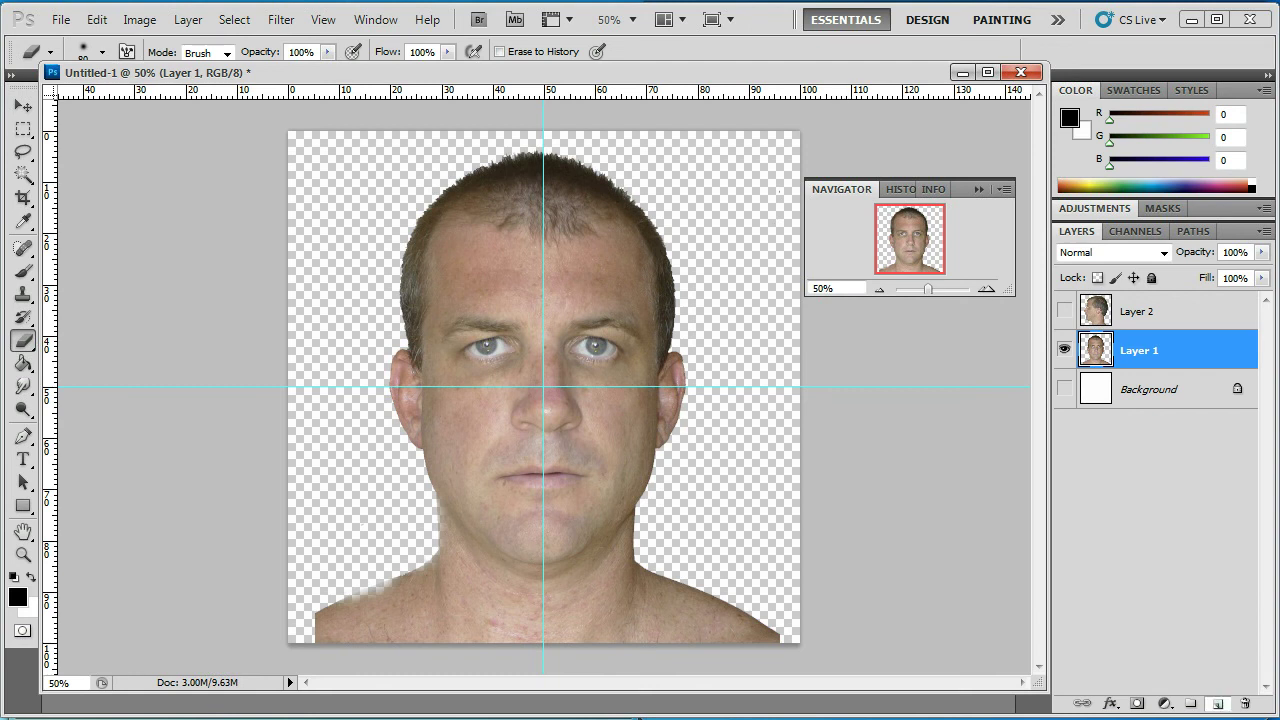
left_click(1218, 704)
left_click(1140, 389)
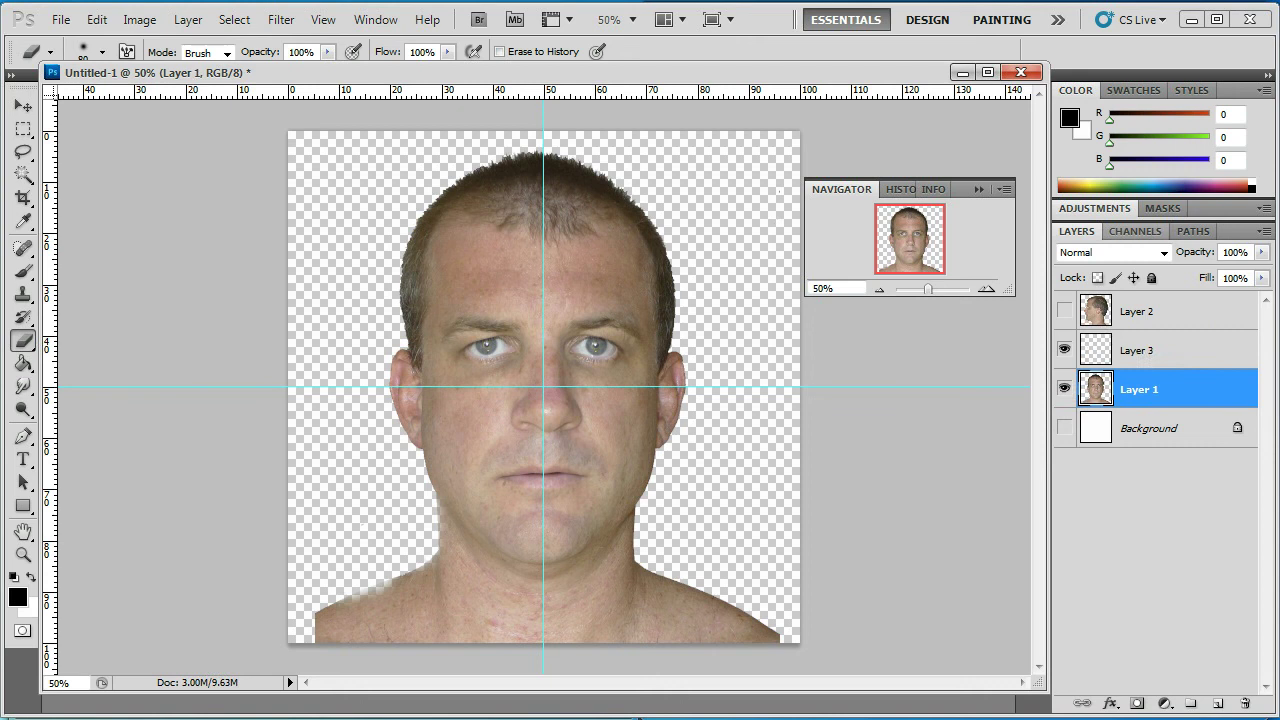
left_click(1152, 278)
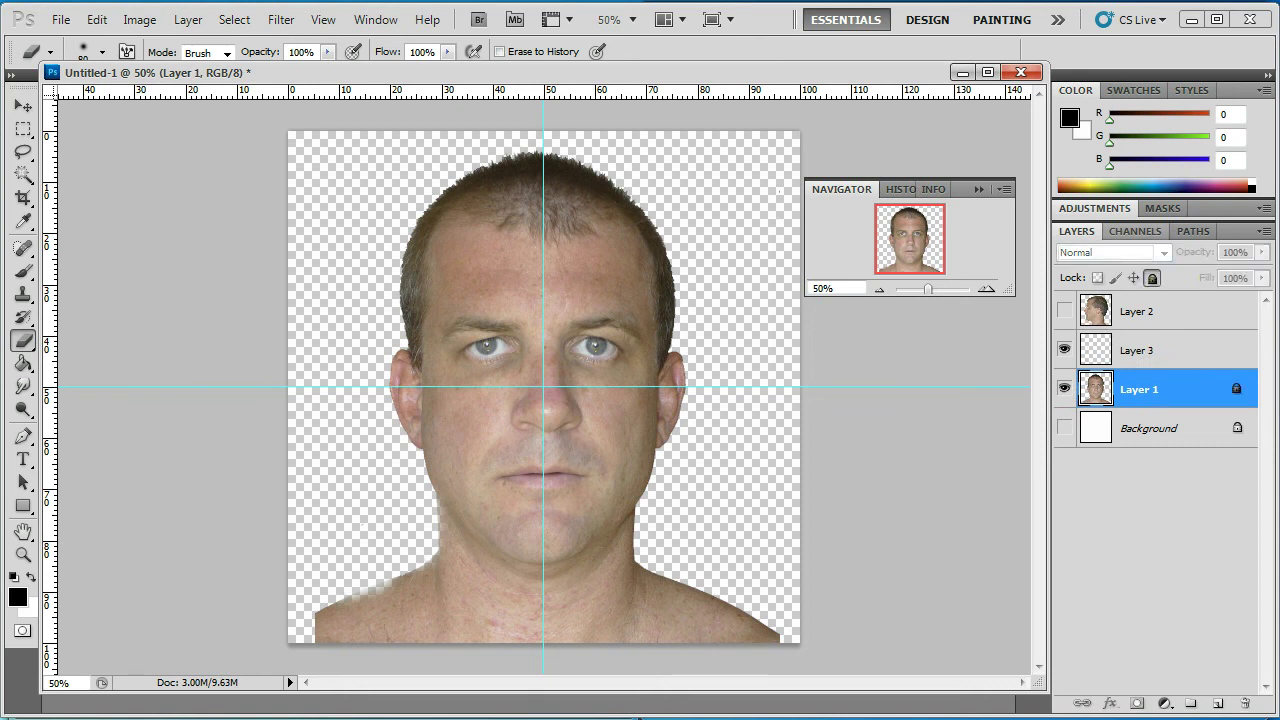
- Add an empty layer above the profile photo's Layer 2, then show Layer 2 and lock it fully
left_click(1140, 311)
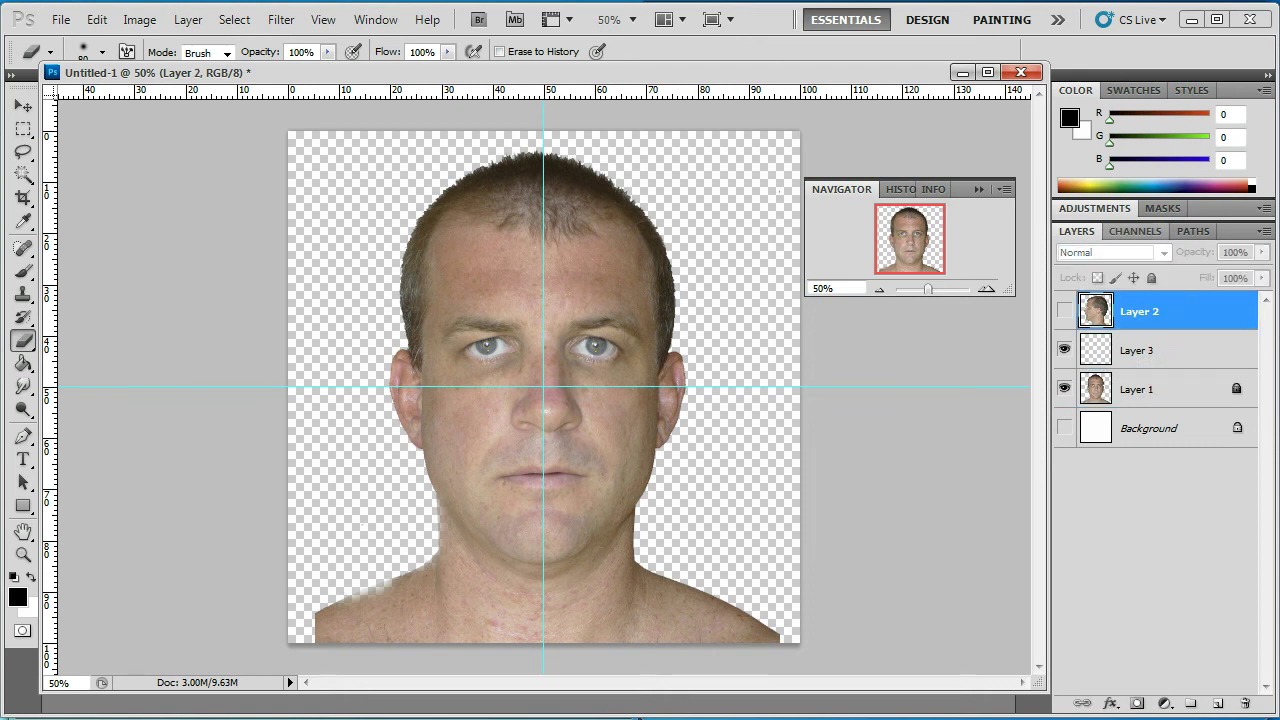
left_click(1218, 703)
left_click(1140, 350)
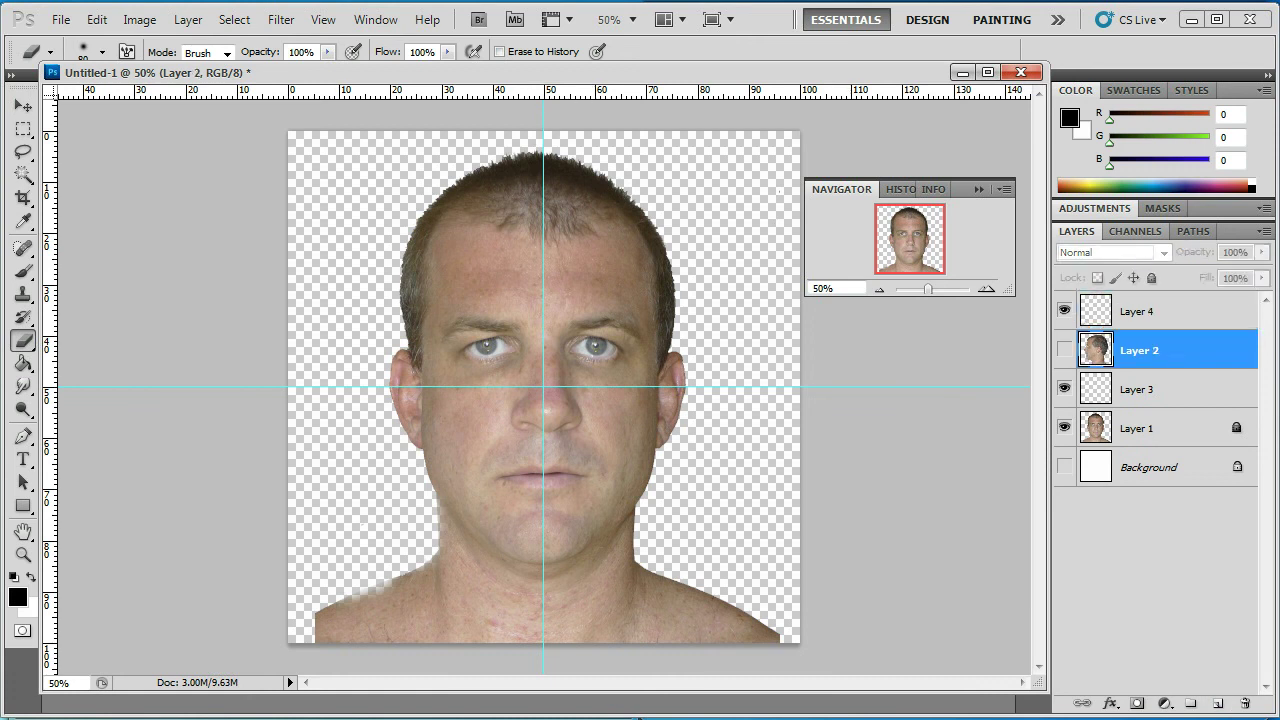
left_click(1064, 349)
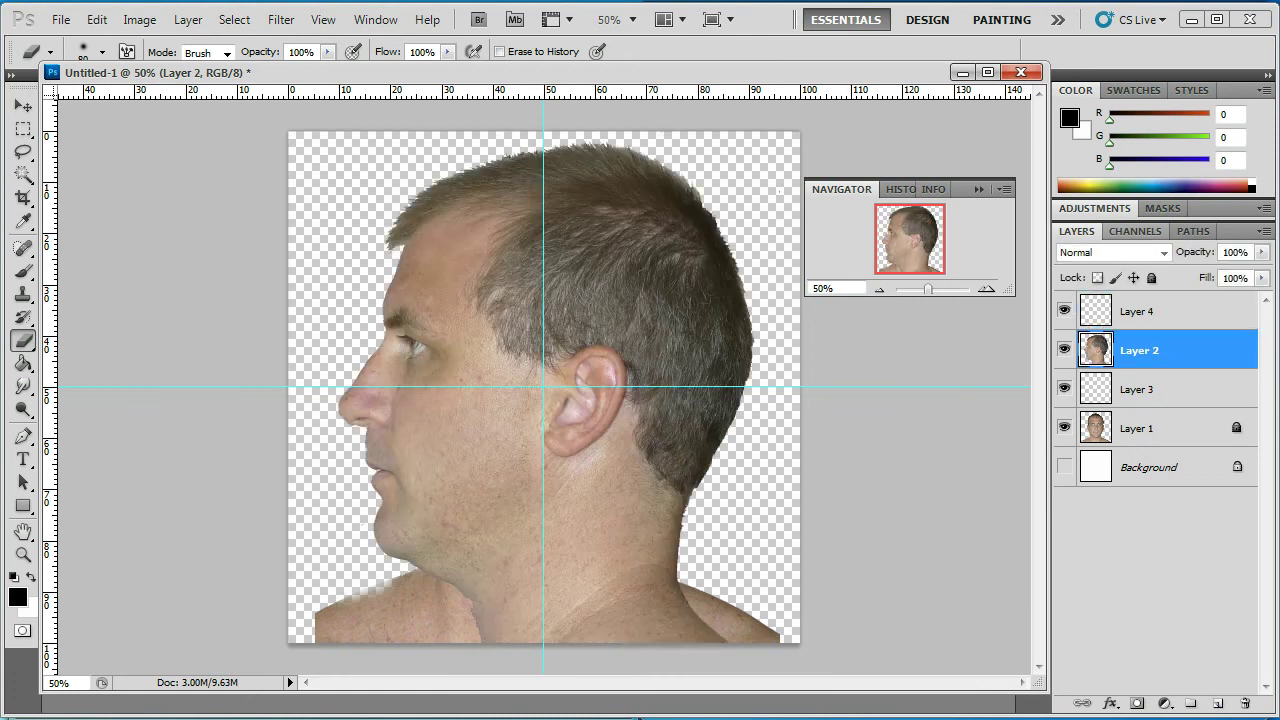
left_click(1152, 278)
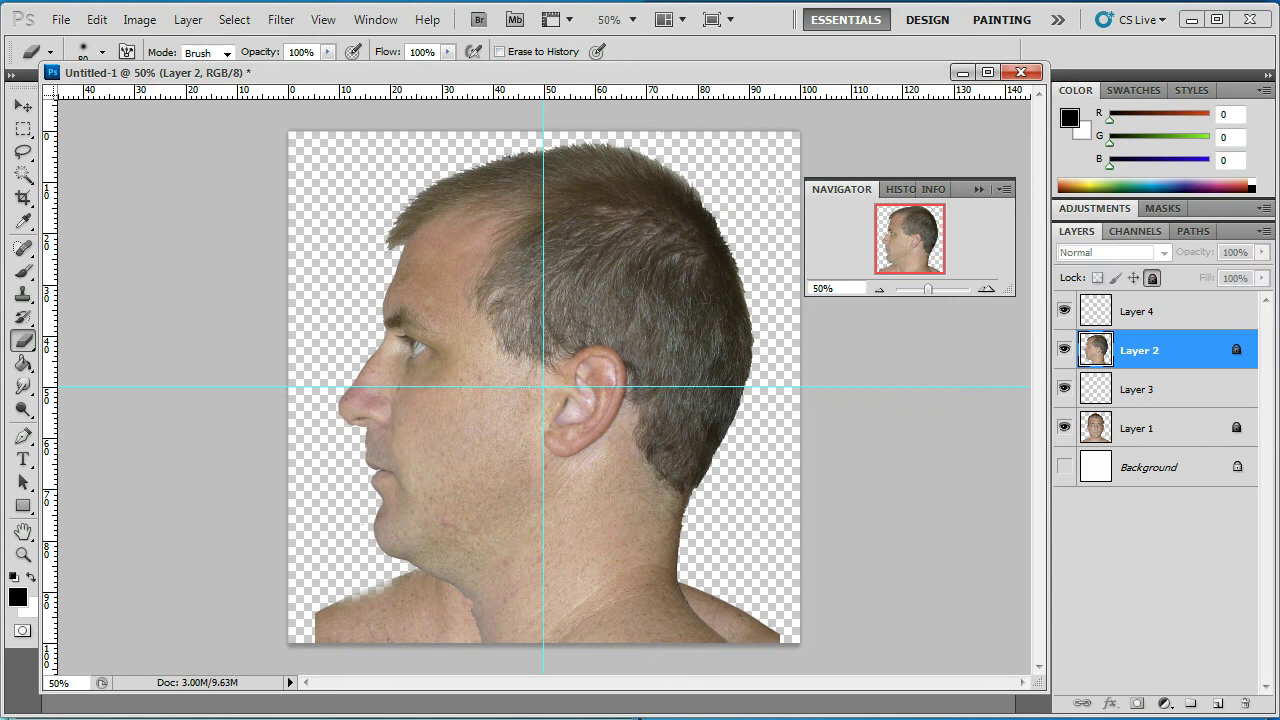
- Hide Layer 2, make Layer 3 the active layer, and set the foreground colour to red ff0707
left_click(1064, 349)
left_click(1140, 389)
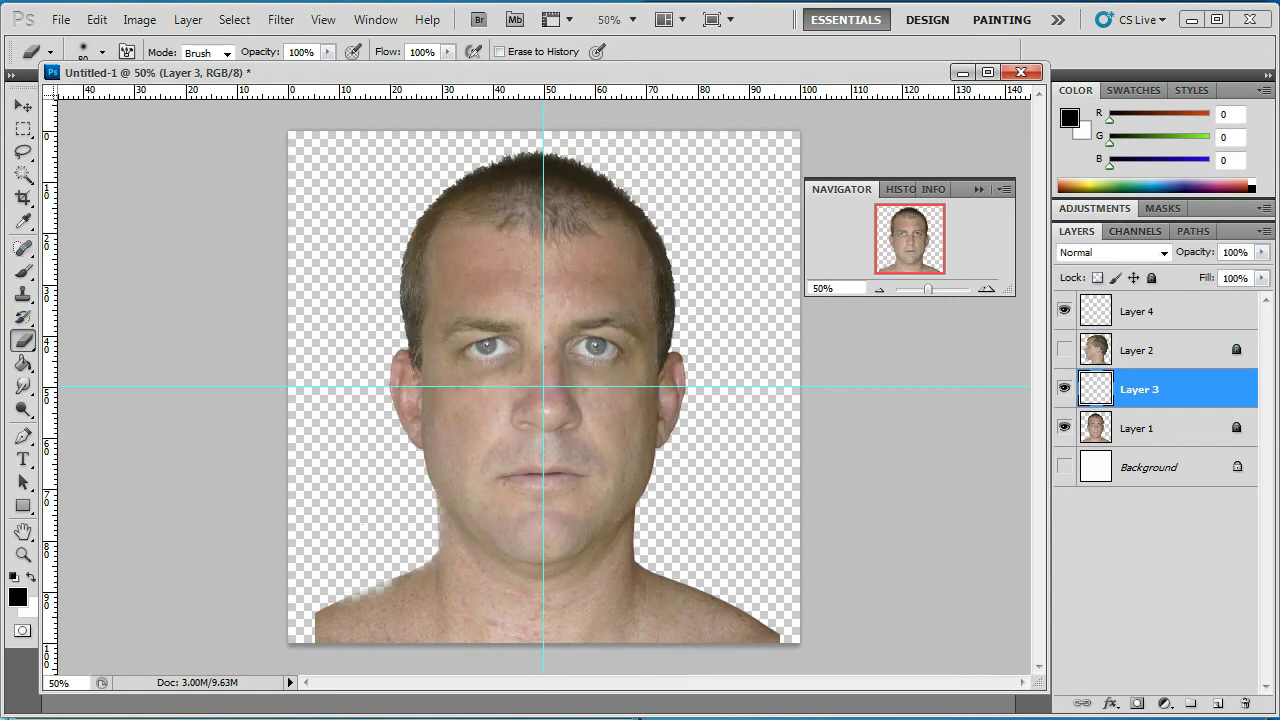
key("i")
left_click(17, 597)
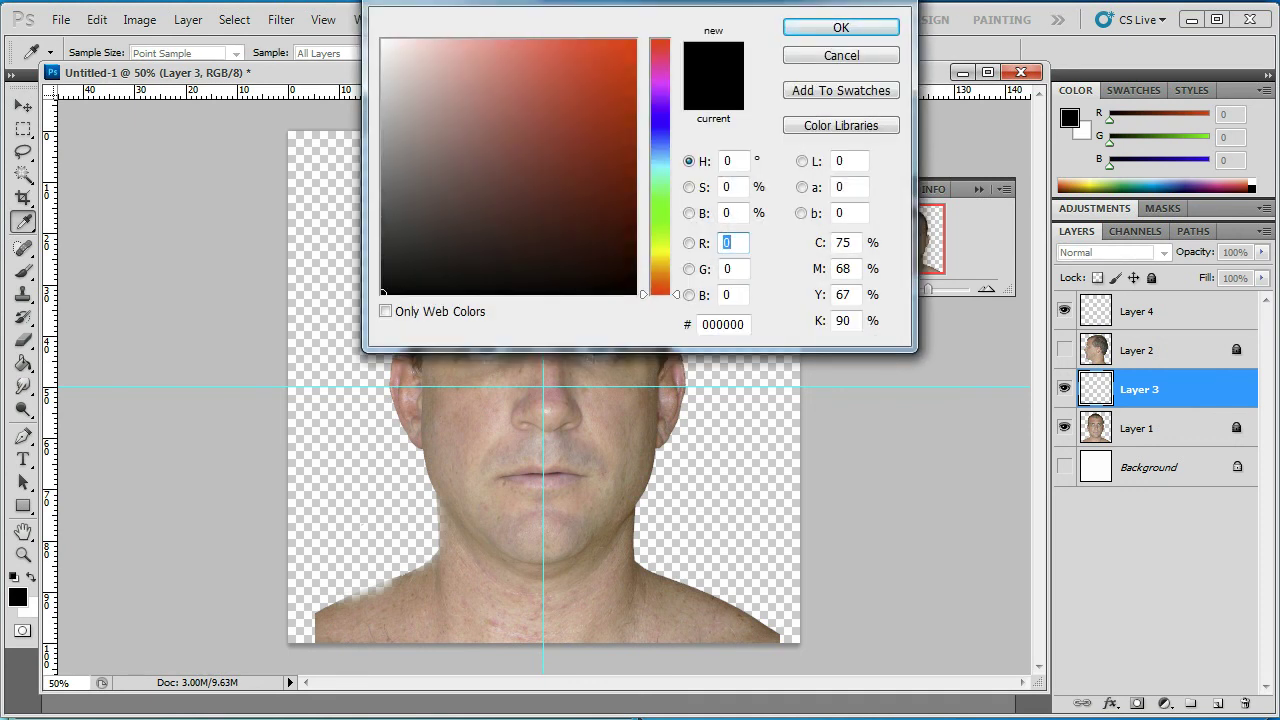
left_click_drag(660, 51, 660, 39)
left_click(531, 41)
left_click_drag(537, 41, 629, 40)
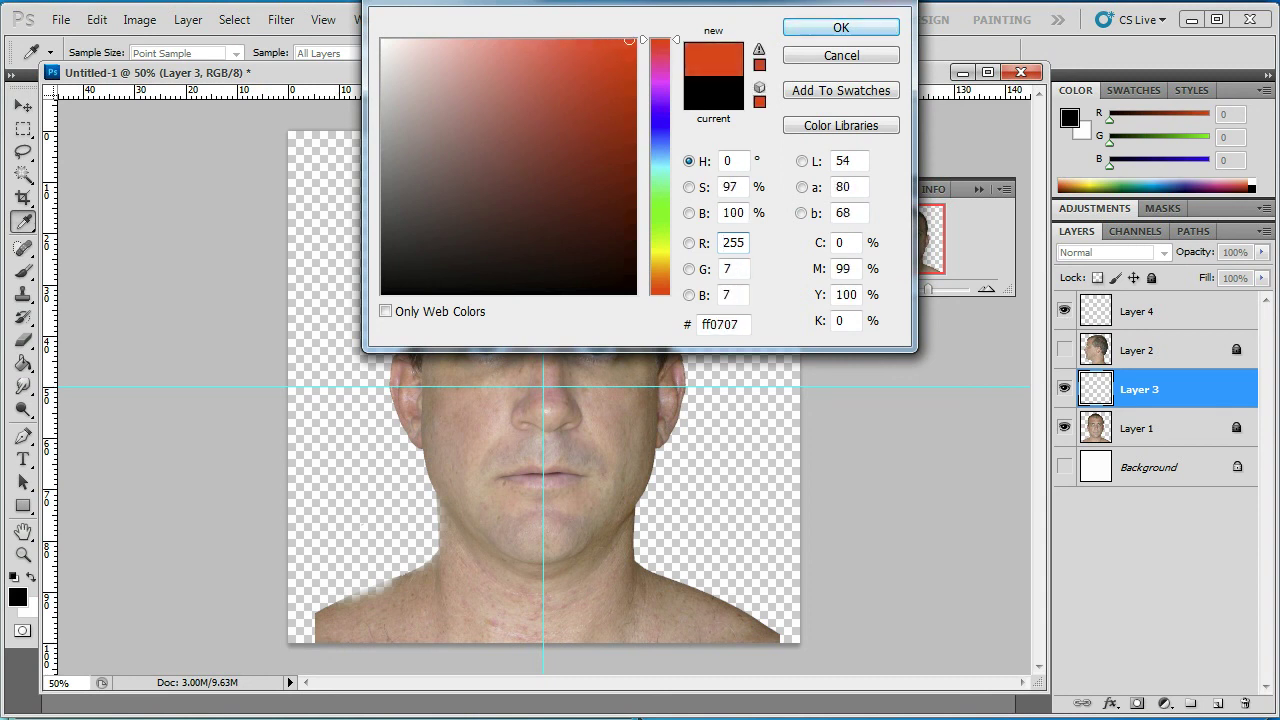
left_click(841, 27)
- Switch to the Eraser and reduce its tip size to 10 px
key("e")
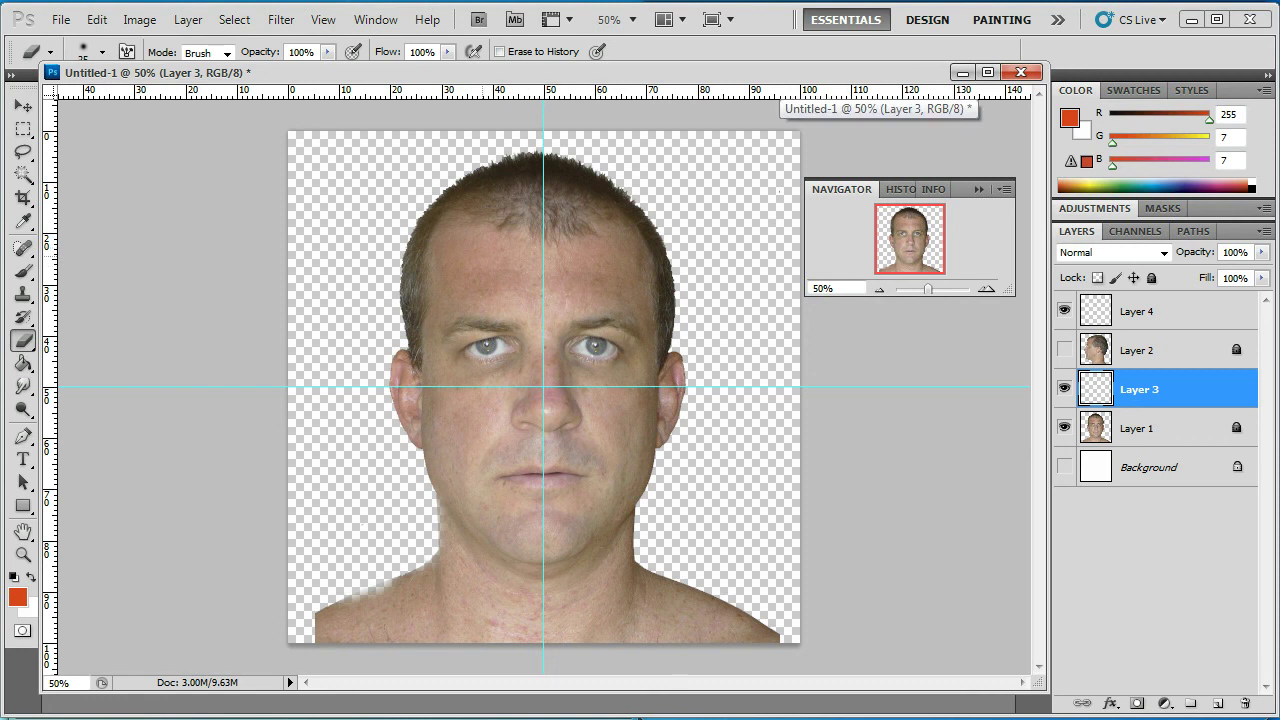
key("bracketleft")
key("bracketleft")
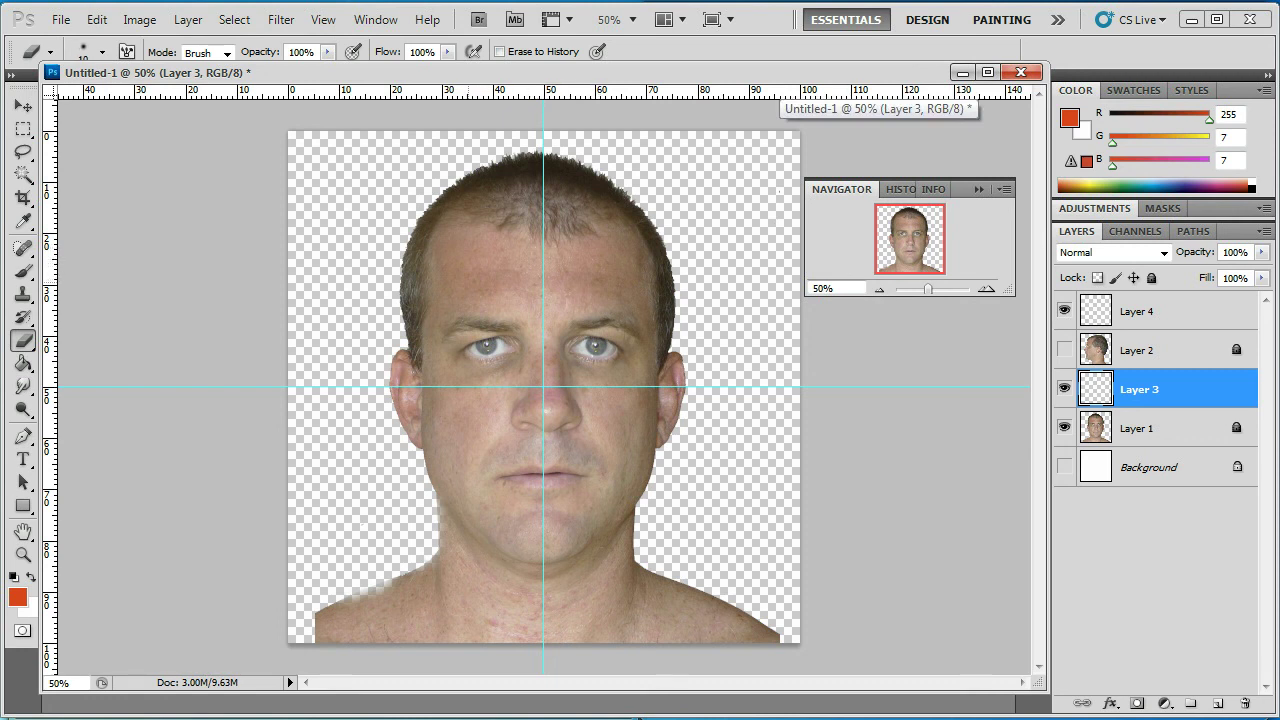